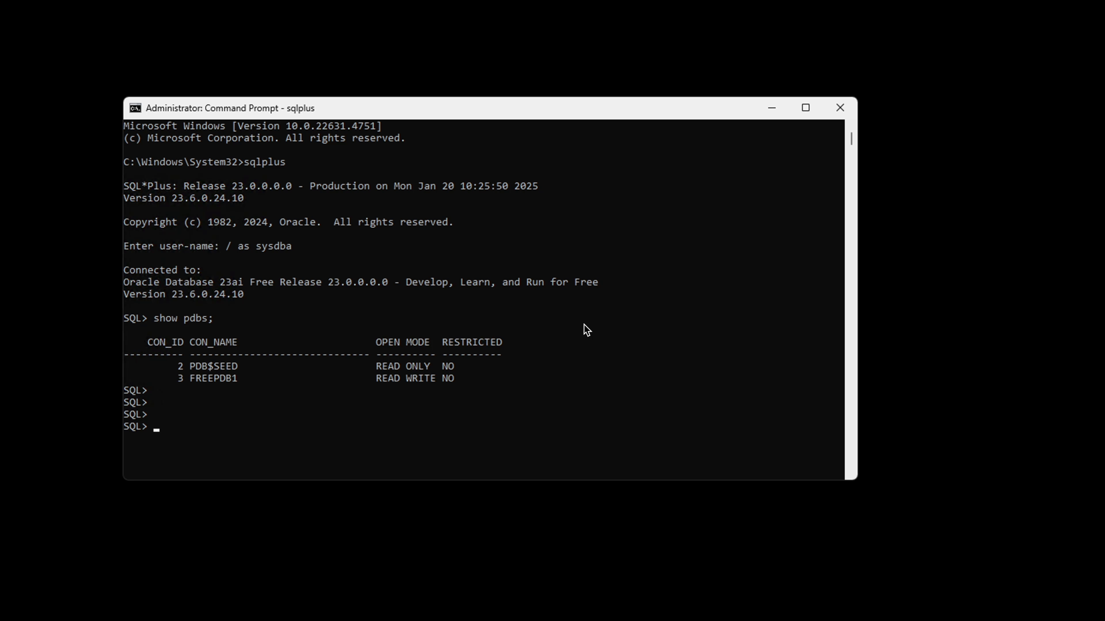
Exit the SQL*Plus session and close the Command Prompt
text(exit)
key(Return)
key(Return)
key(Return)
key(Return)
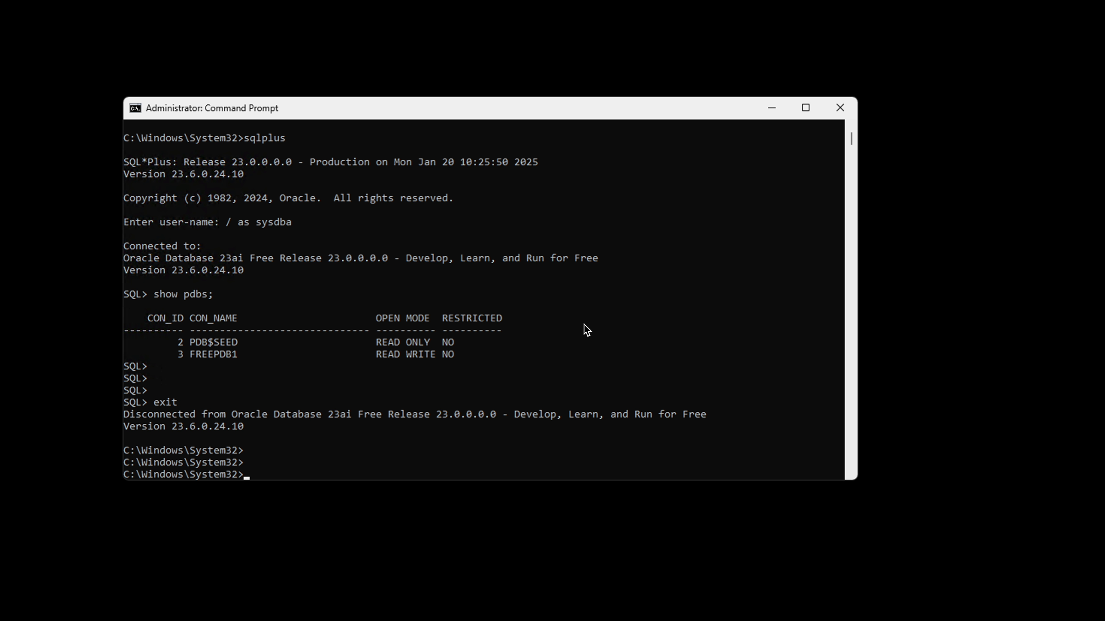
text(exit)
key(Return)
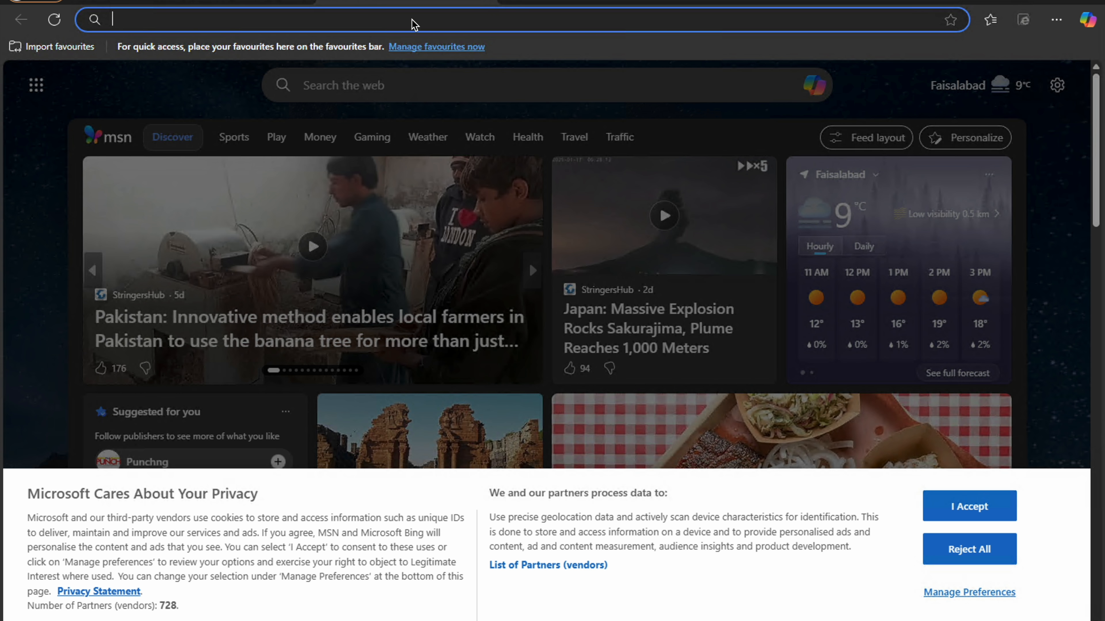
Switch to the Edge browser and search the web for "oracle apex download"
click(413, 22)
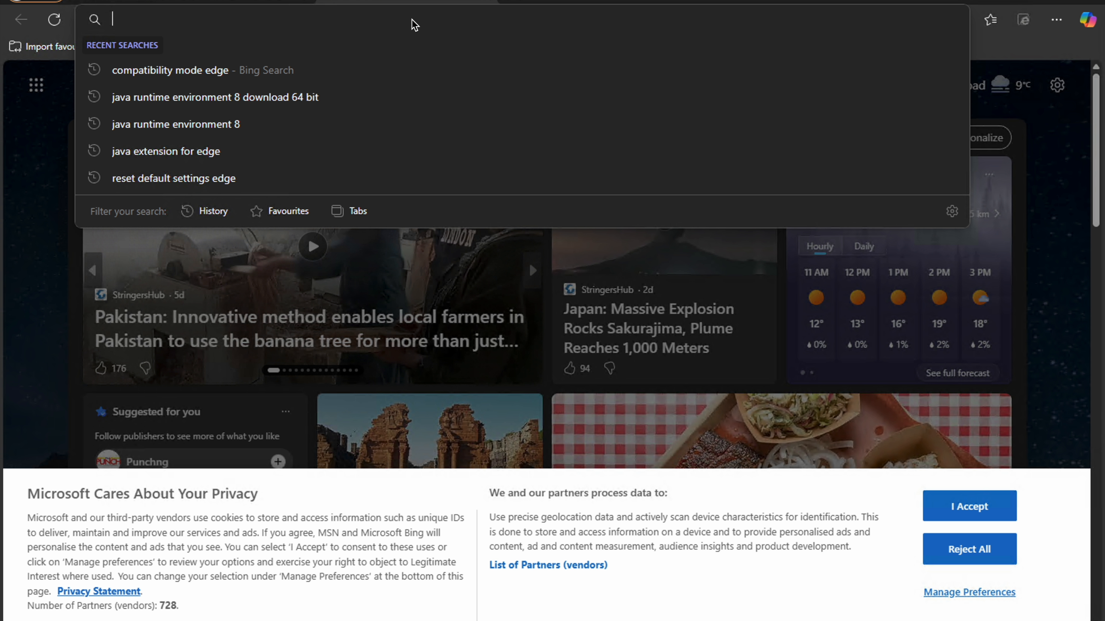
text(oracle)
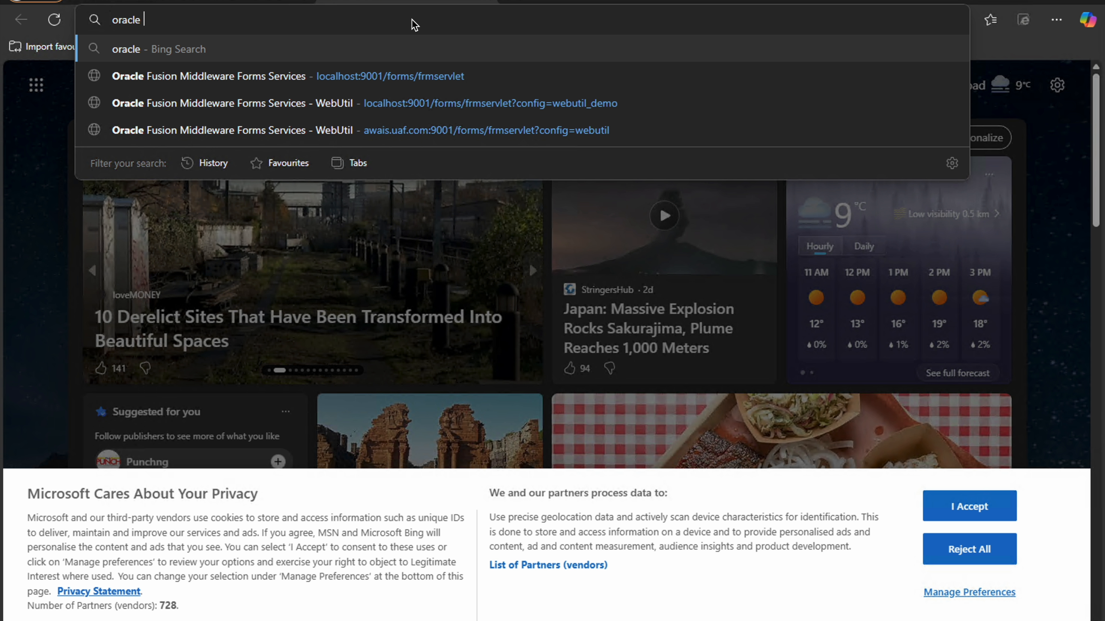
text( apex download)
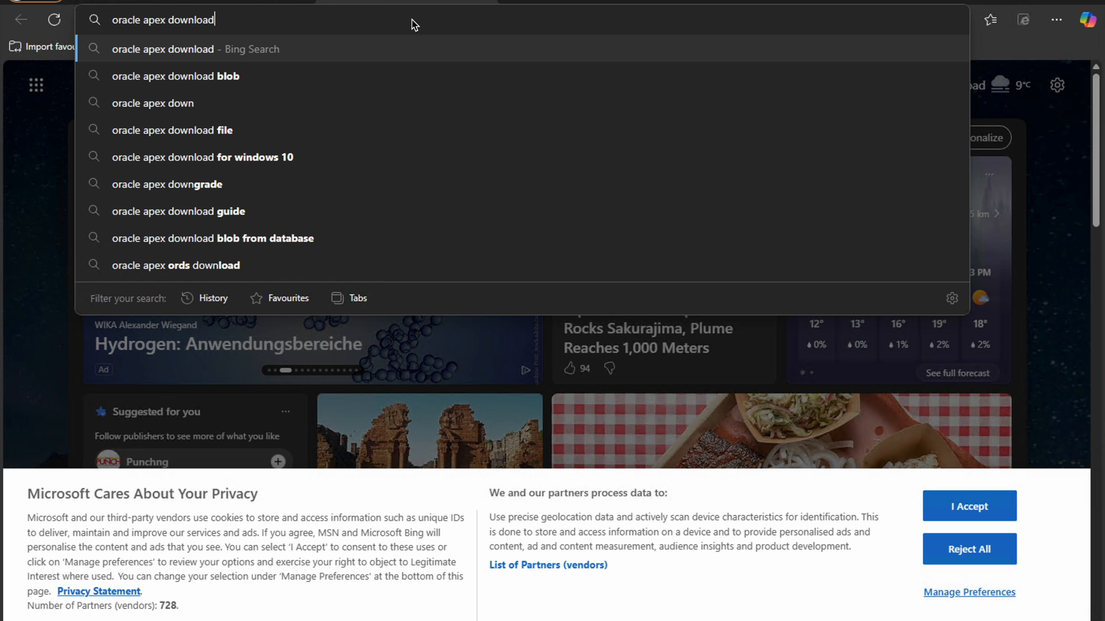
key(Return)
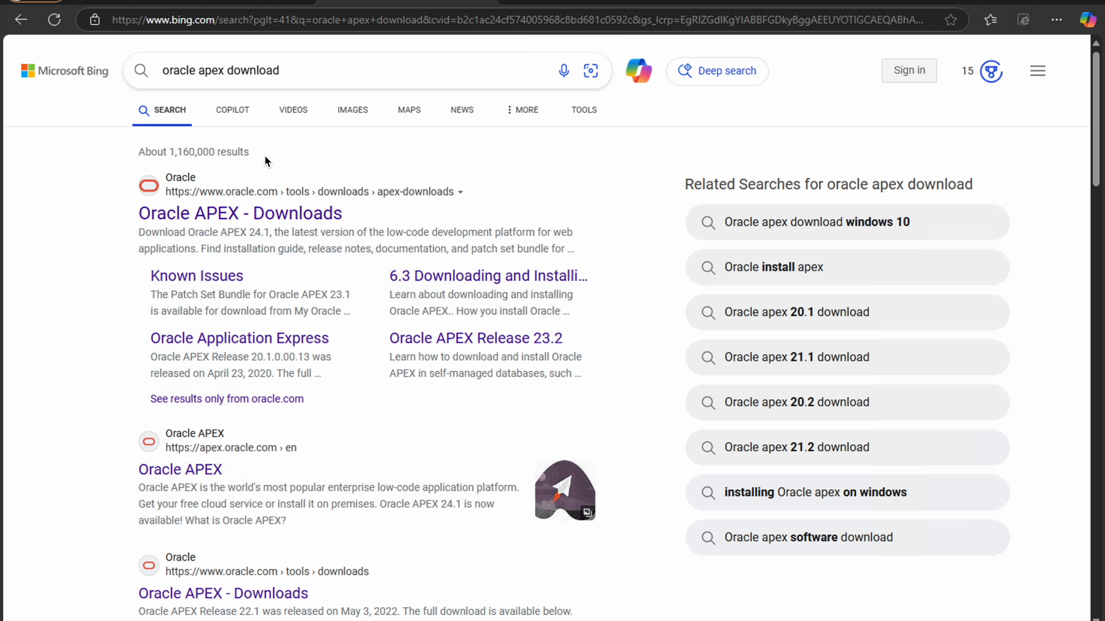
Open Oracle's APEX Downloads page from the search results and download Oracle APEX 24.2 - All languages
click(245, 216)
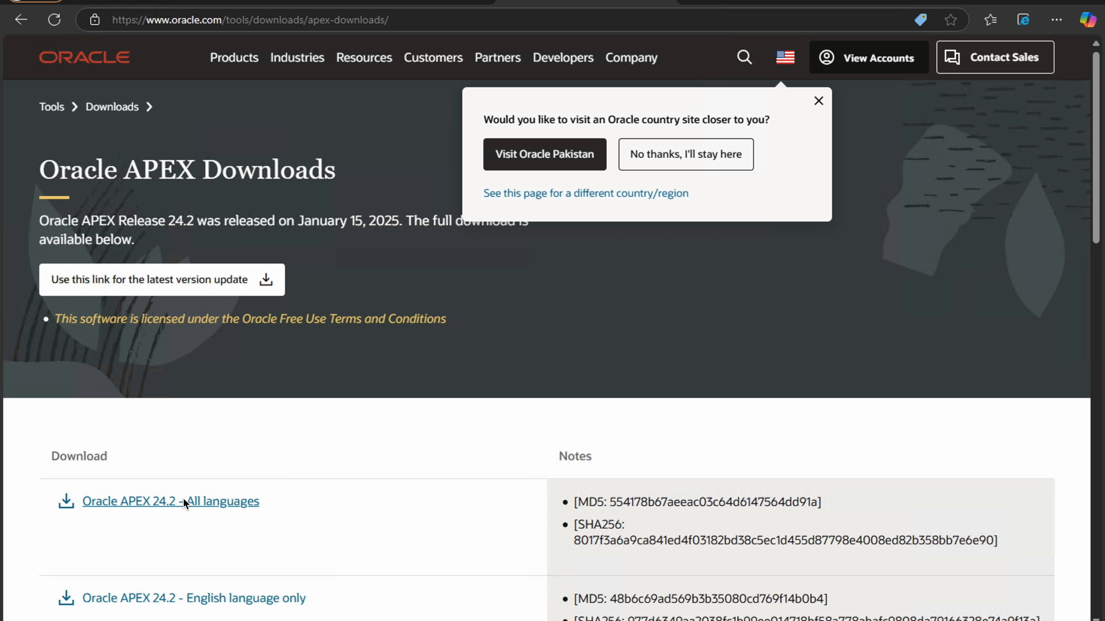
scroll(160, 506, down, 2)
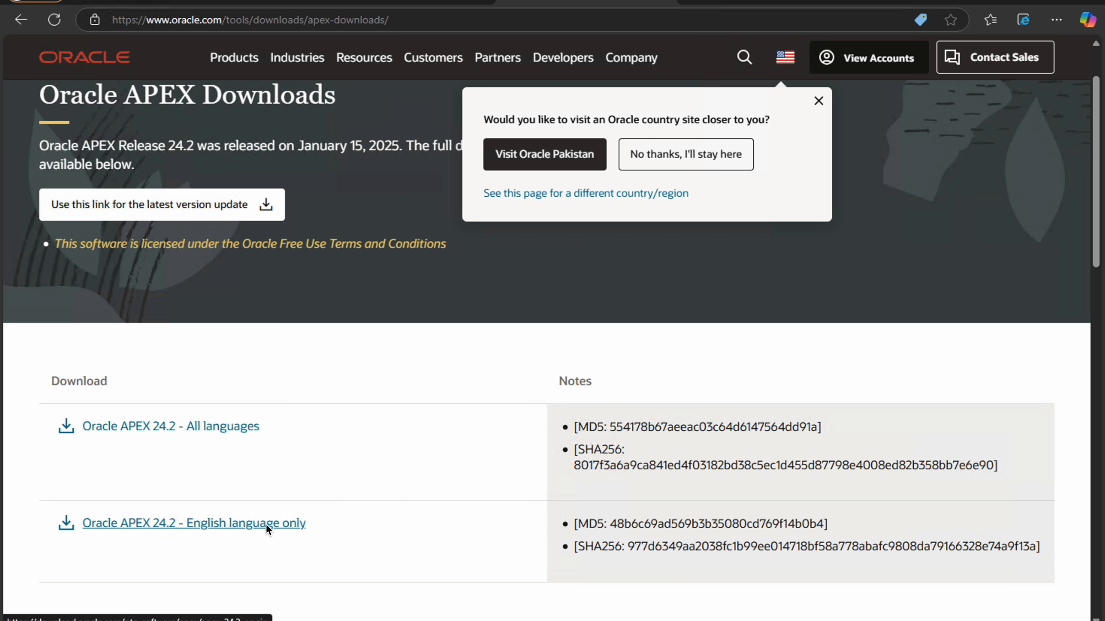
click(204, 430)
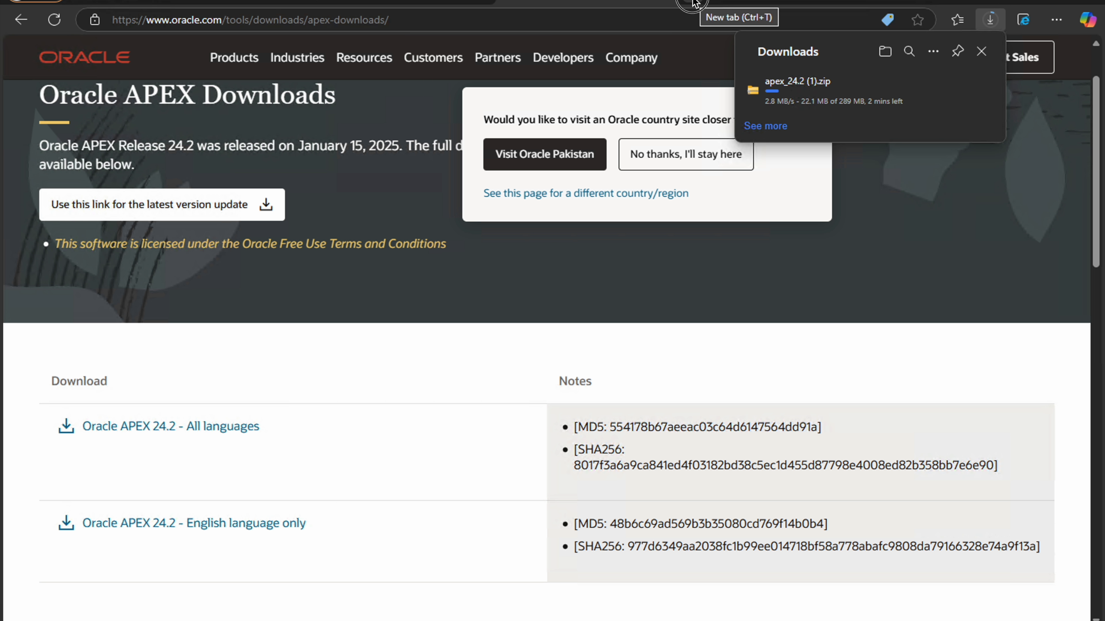
Search the web for "oracle ords download" in a new browser tab
key(ctrl+t)
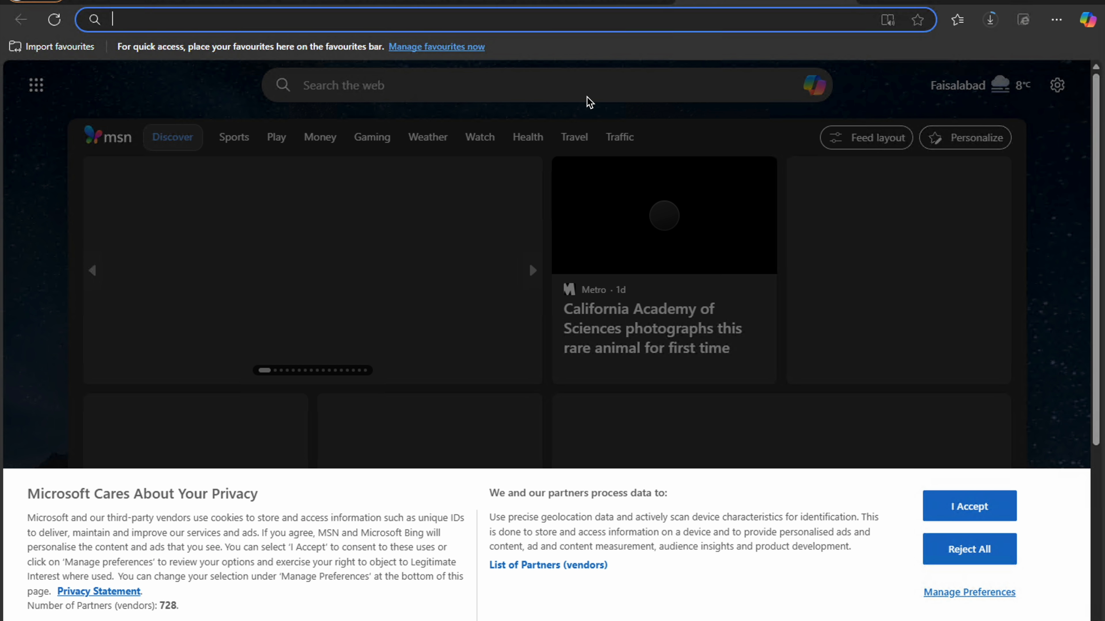
text(o)
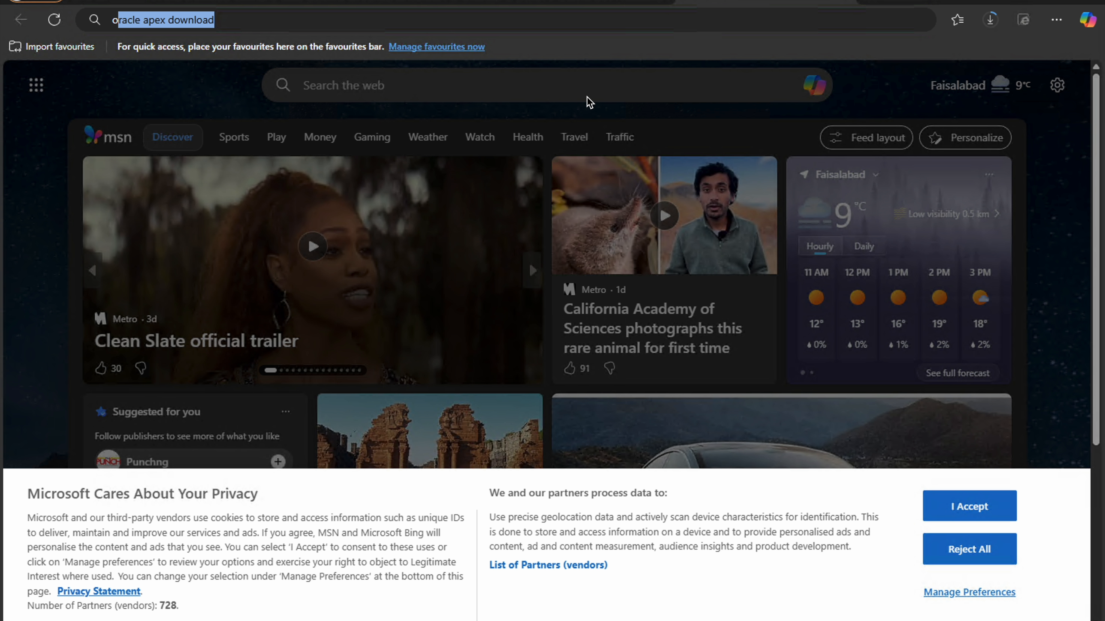
text(rds)
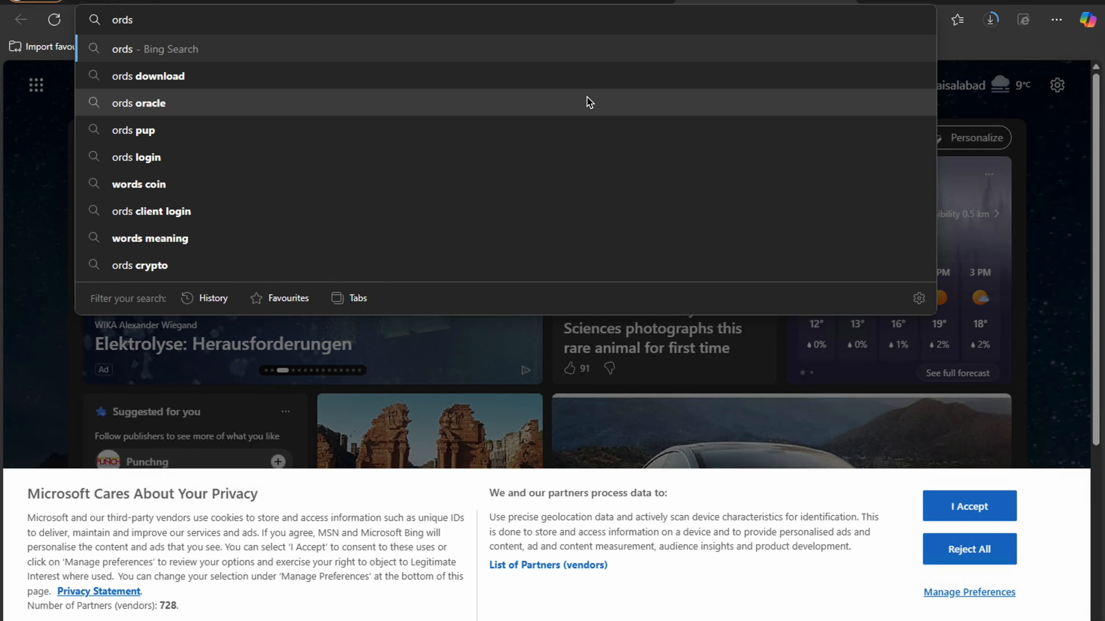
key(Down)
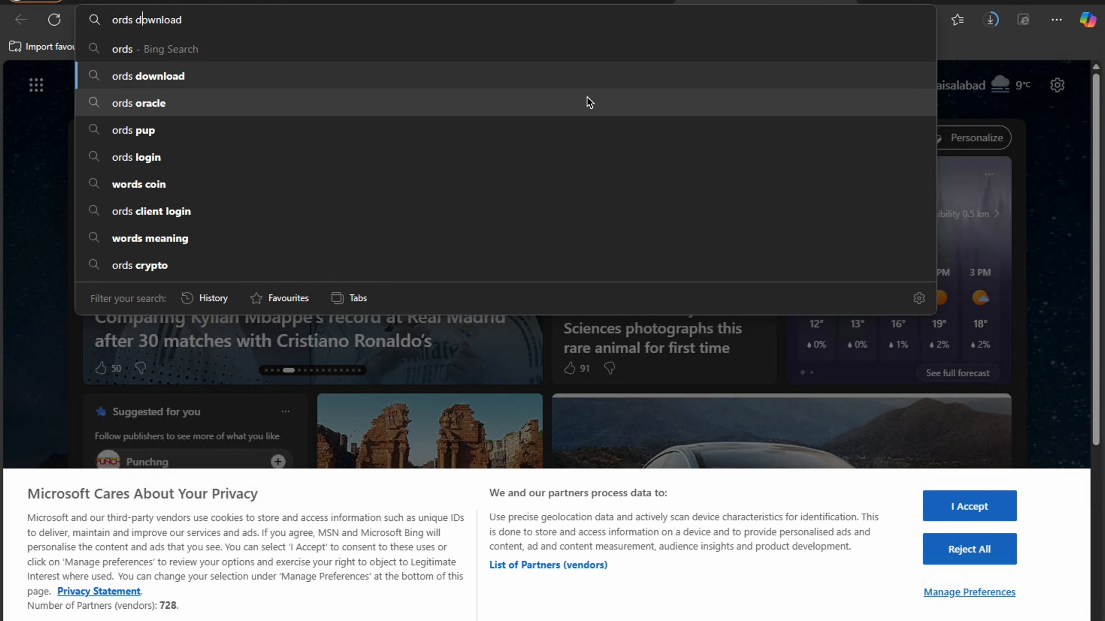
key(Left)
key(Left)
key(Left)
key(Left)
key(Left)
key(Left)
text(oracle)
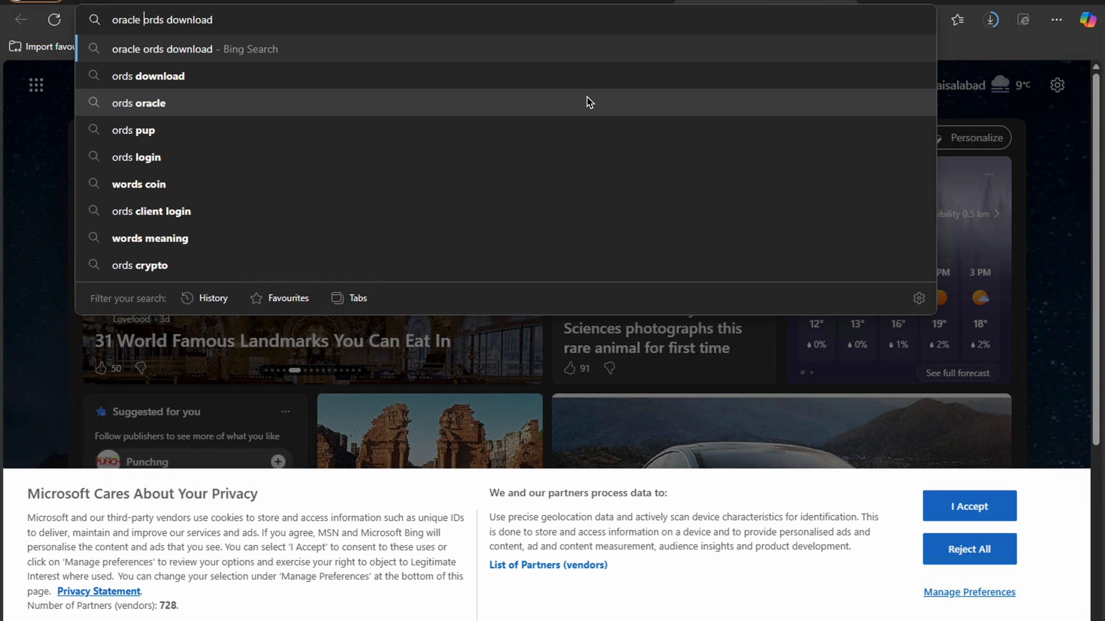
key(Return)
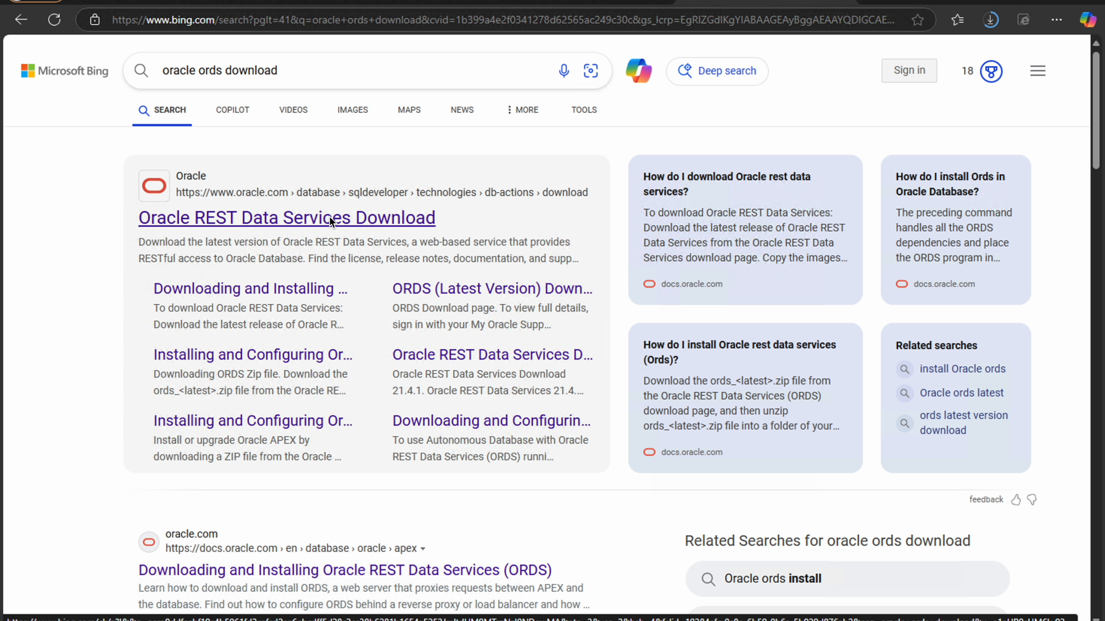
Open the Oracle REST Data Services Download page from the results and download the Oracle REST Data Services 24.4 package
click(330, 217)
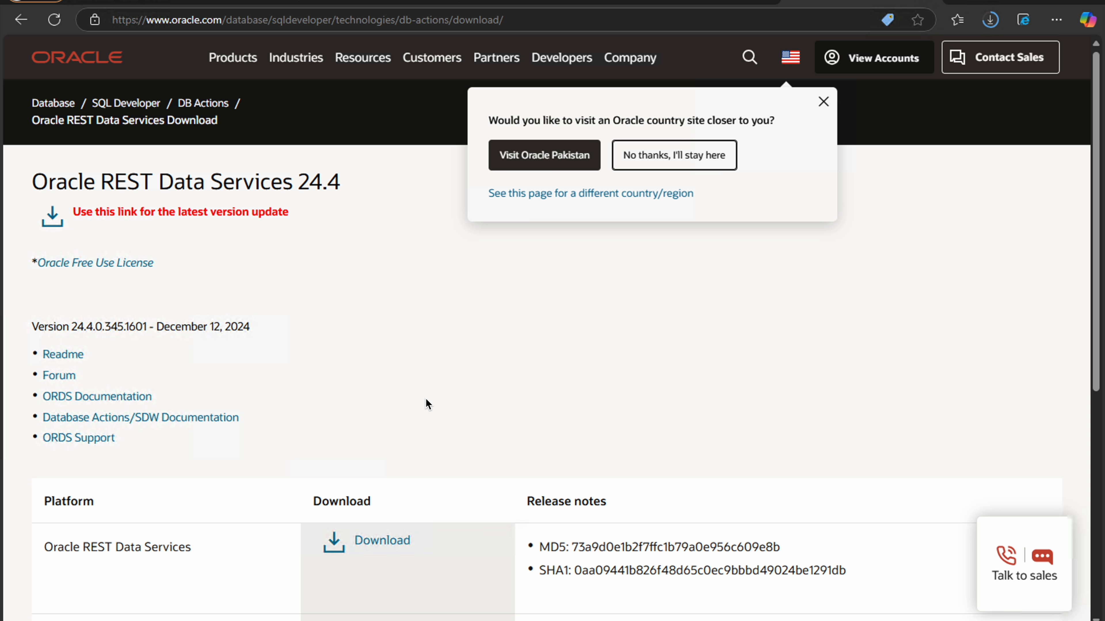
scroll(391, 546, down, 3)
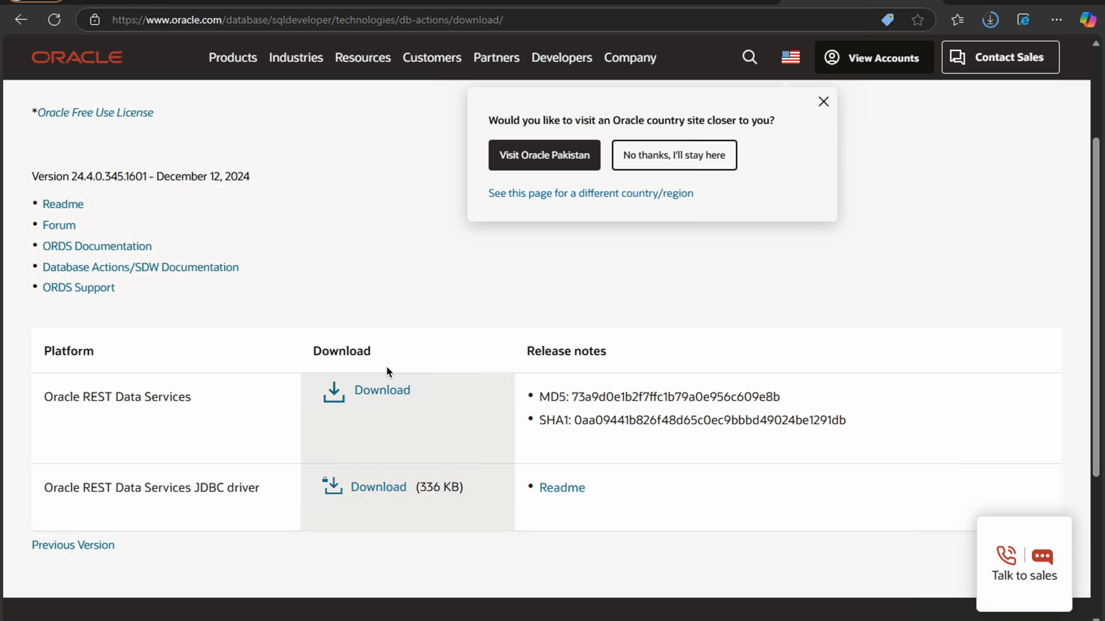
click(391, 389)
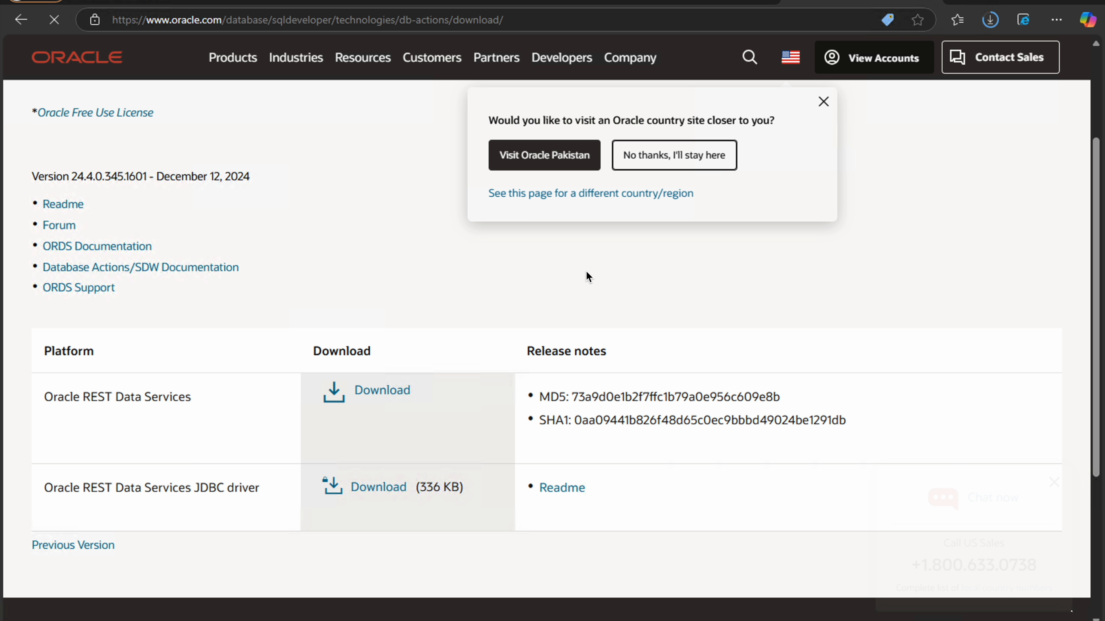
Show the downloaded apex_24.2 (1).zip in its folder from the browser's download list
click(989, 23)
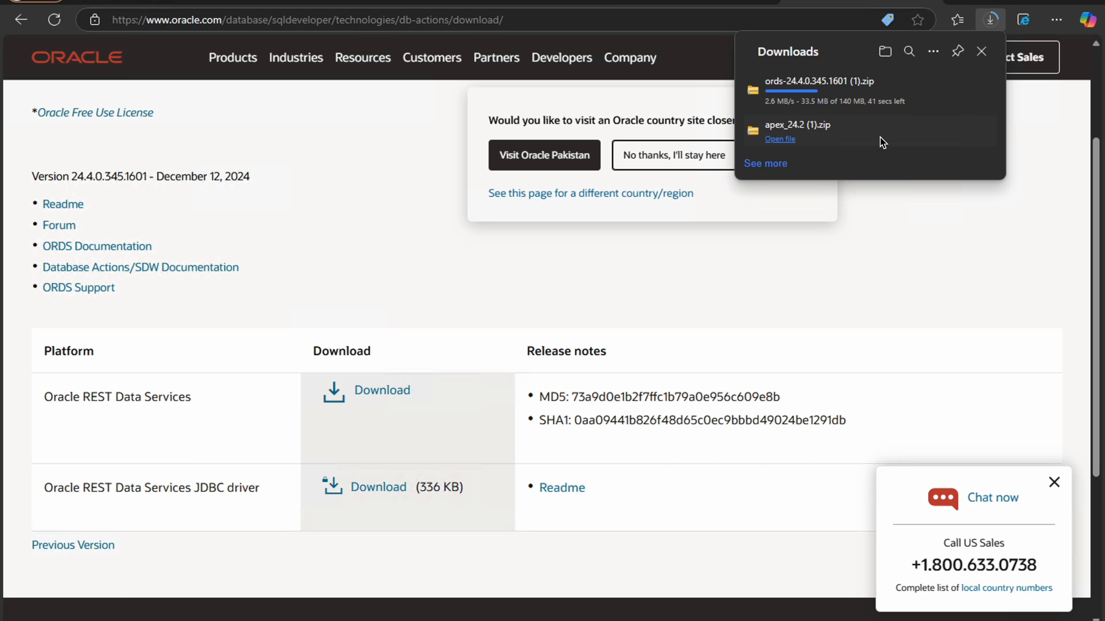
mouse_move(795, 140)
click(935, 132)
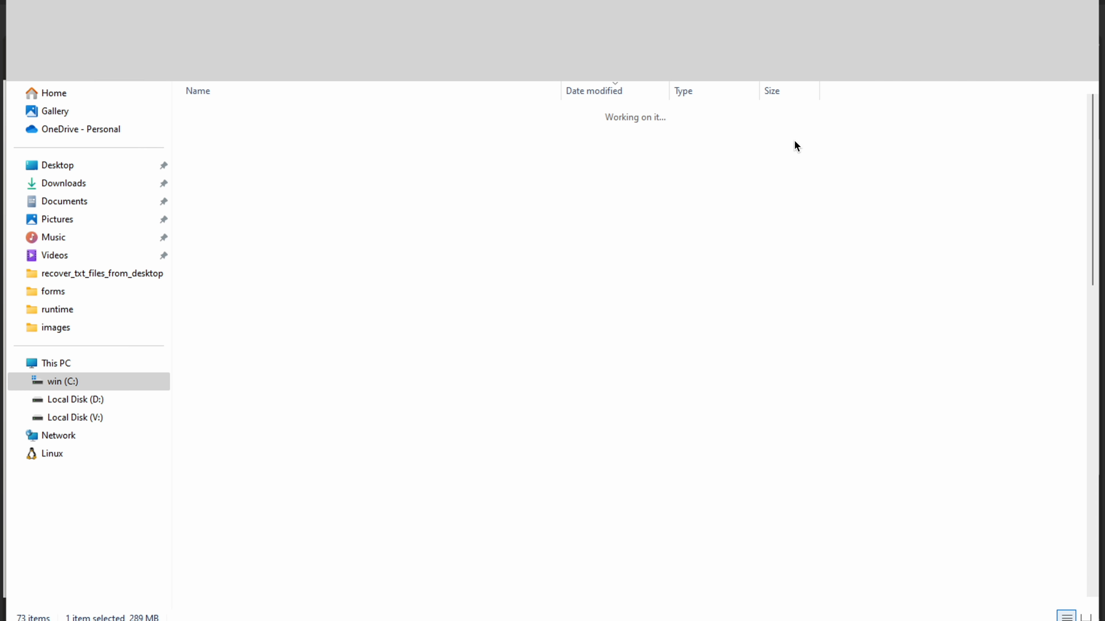
Start extracting apex_24.2.zip from V:\sw and create a destination folder named apex inside V:\23_14
click(112, 181)
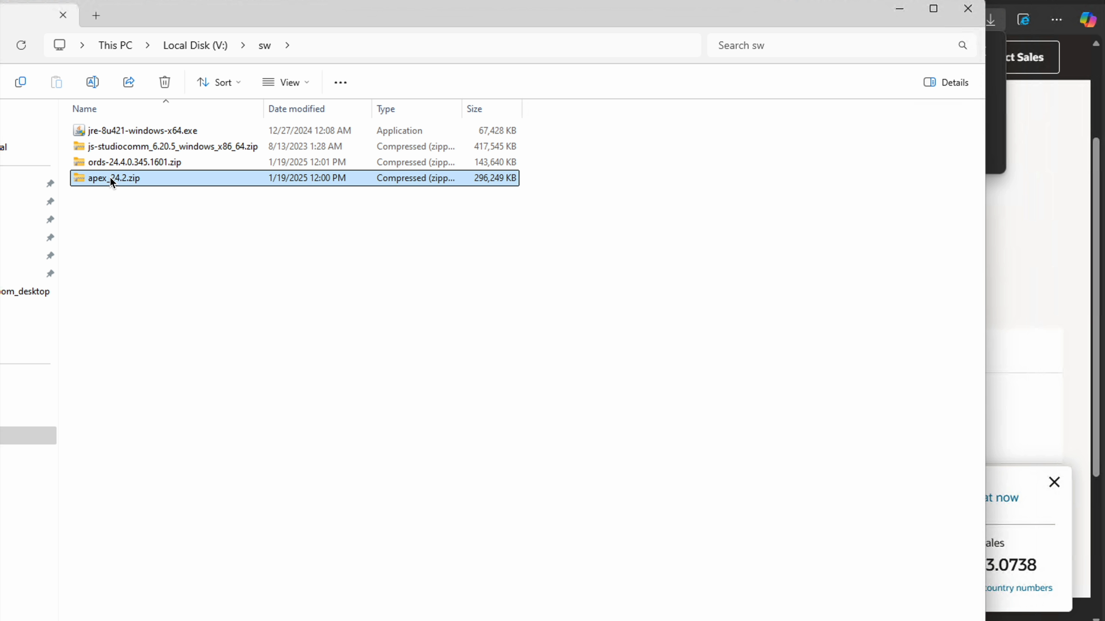
right_click(112, 181)
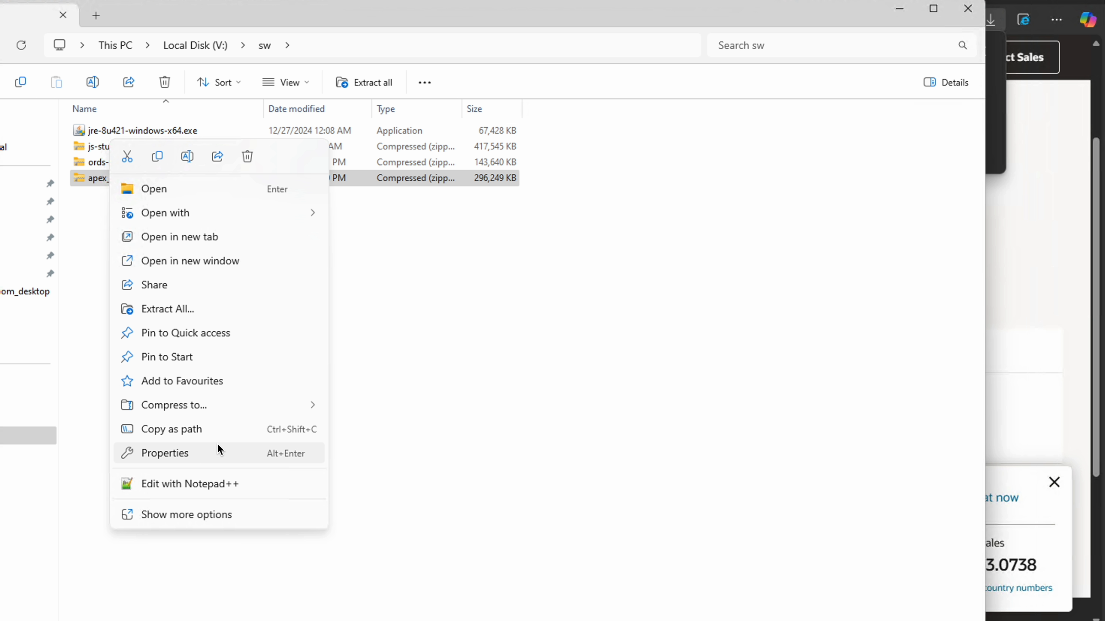
click(185, 307)
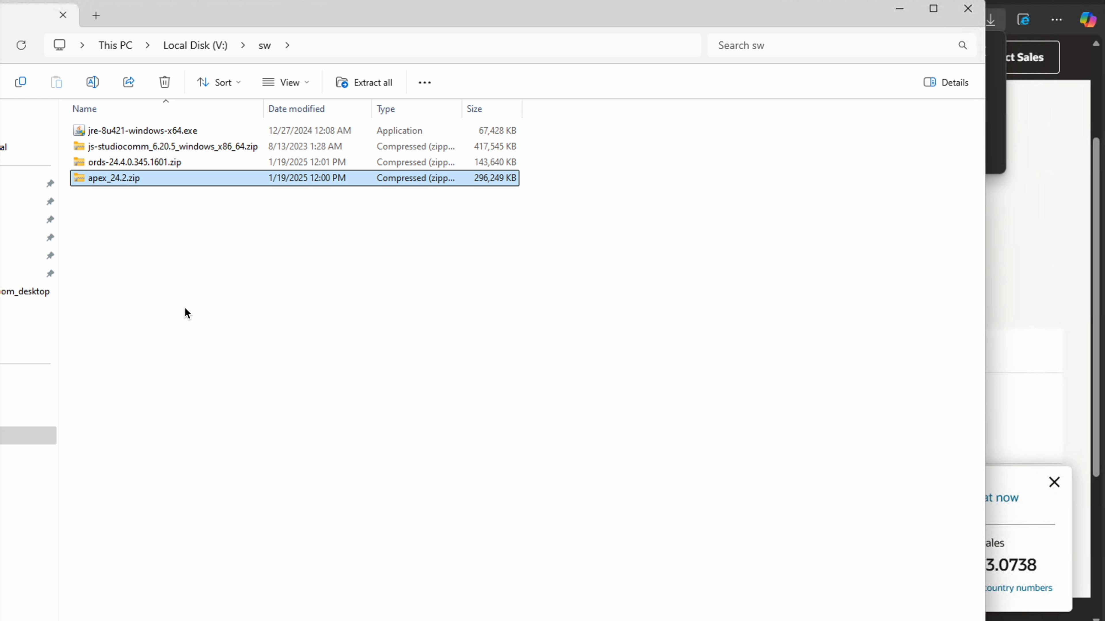
click(699, 253)
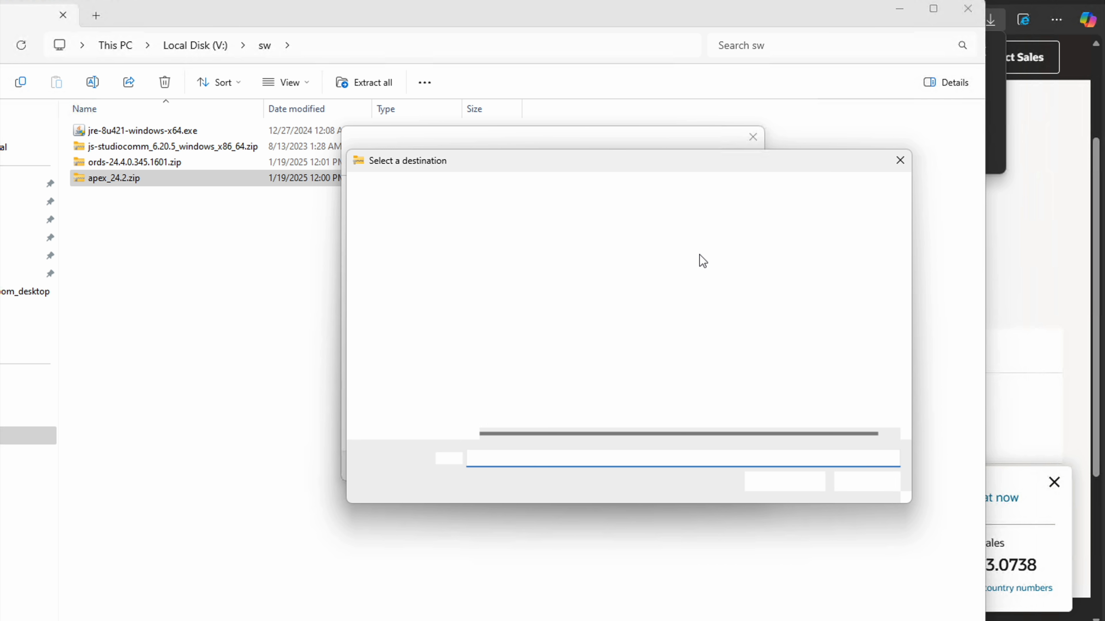
click(612, 194)
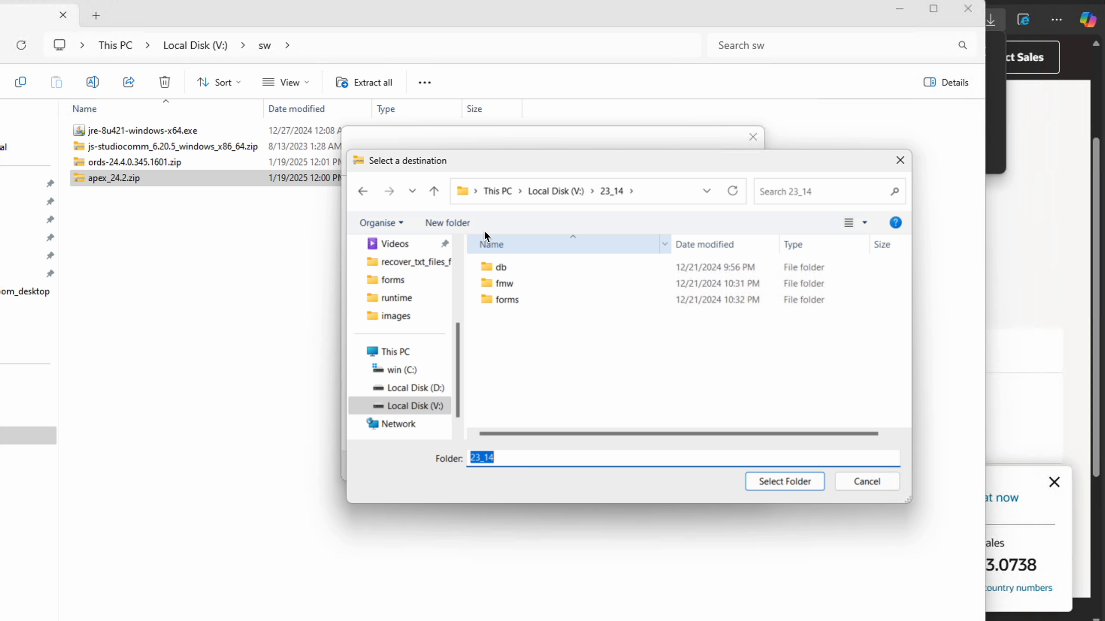
click(465, 224)
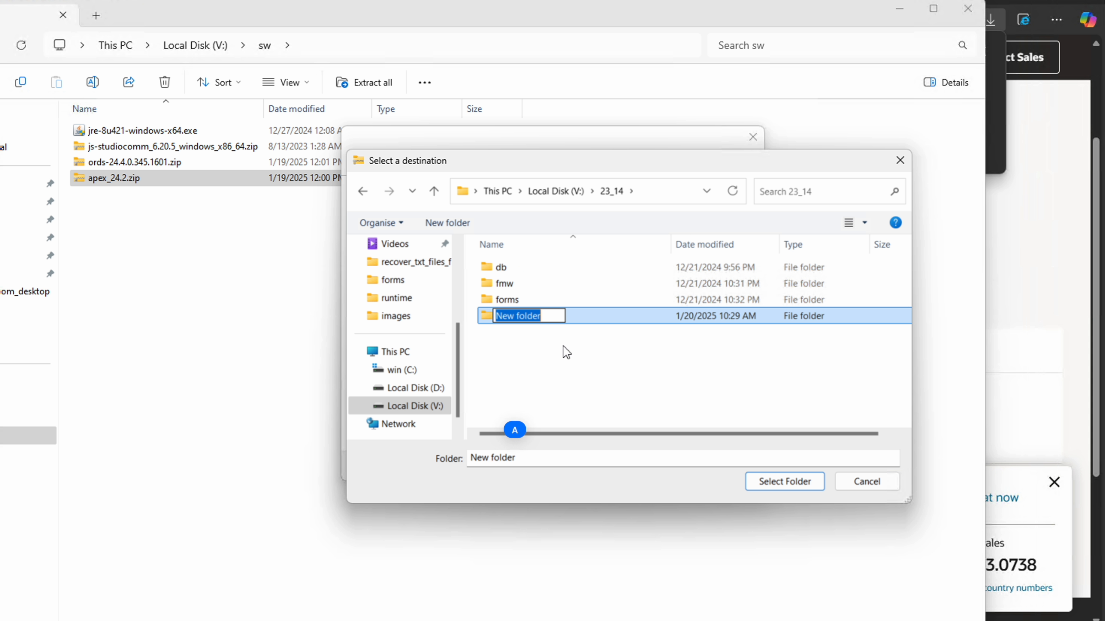
text(apex)
key(Return)
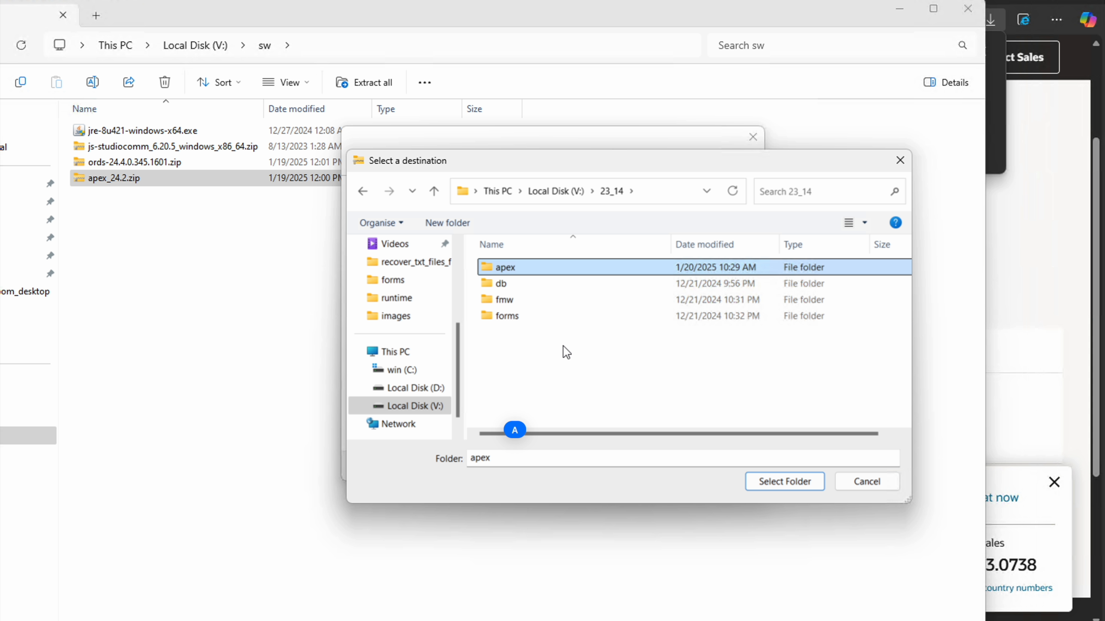
Choose V:\23_14\apex as the destination and extract the APEX archive there
click(527, 272)
double_click(527, 271)
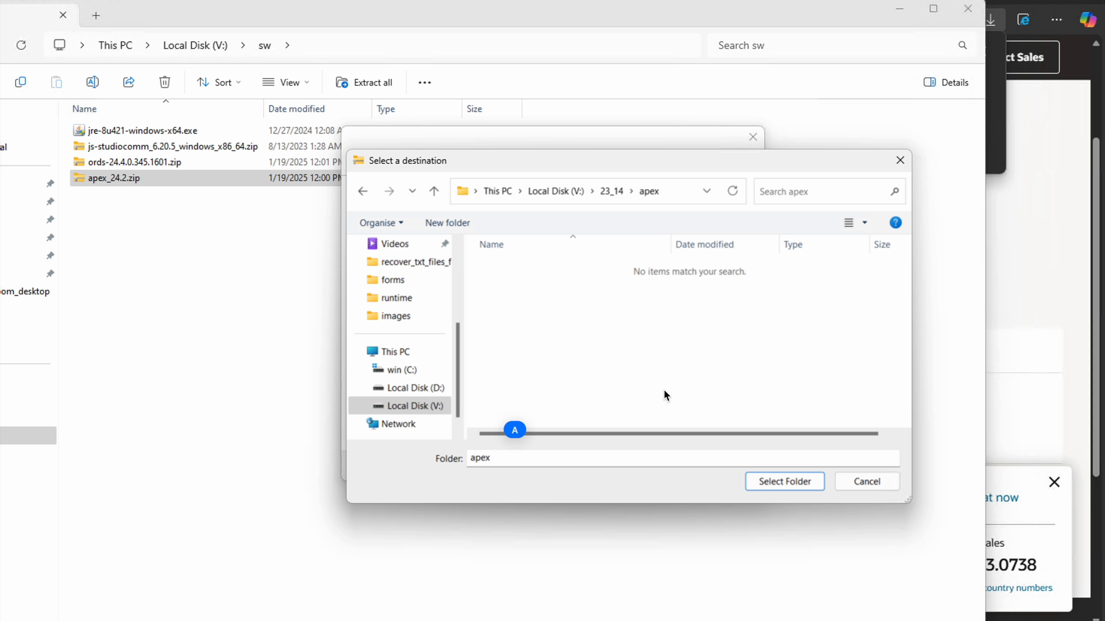
click(796, 483)
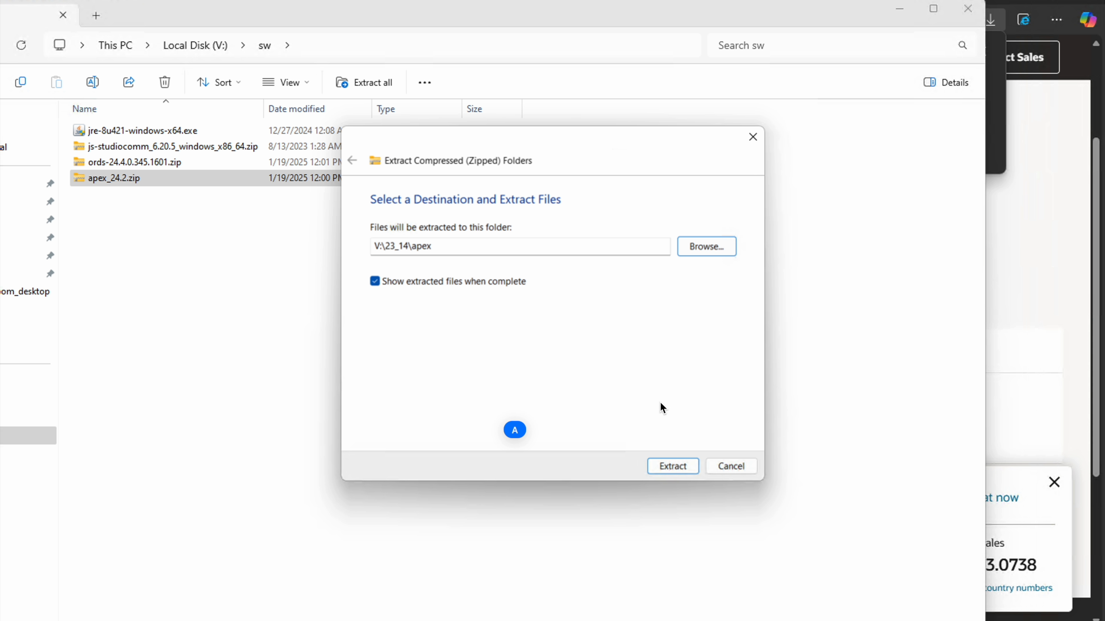
click(668, 463)
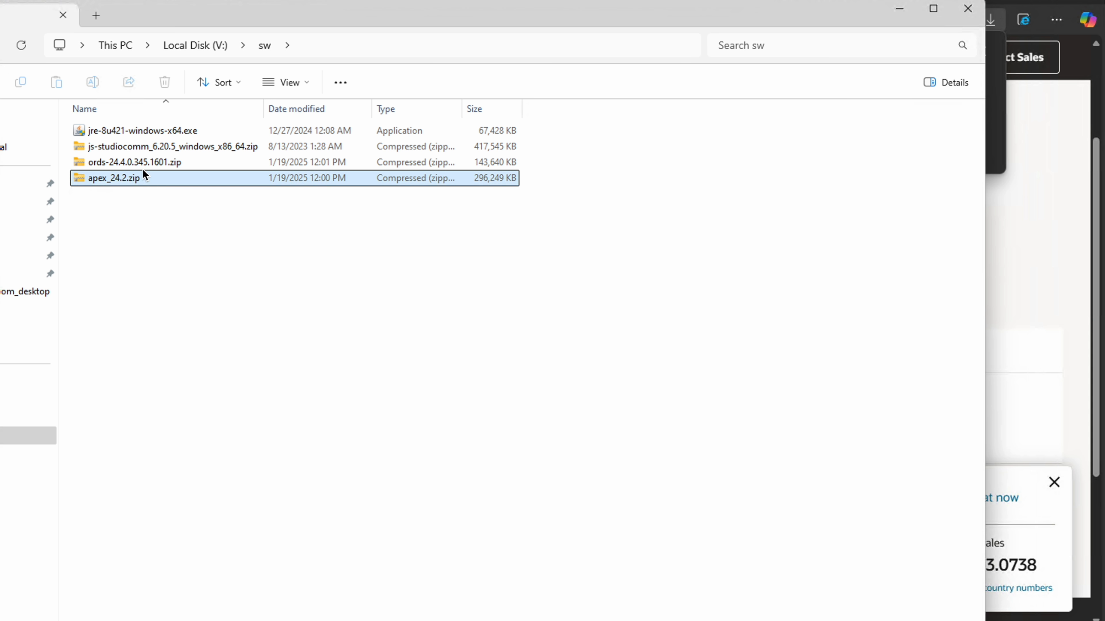
Start extracting ords-24.4.0.345.1601.zip from V:\sw and create a destination folder named ords inside V:\23_14
click(142, 166)
right_click(145, 170)
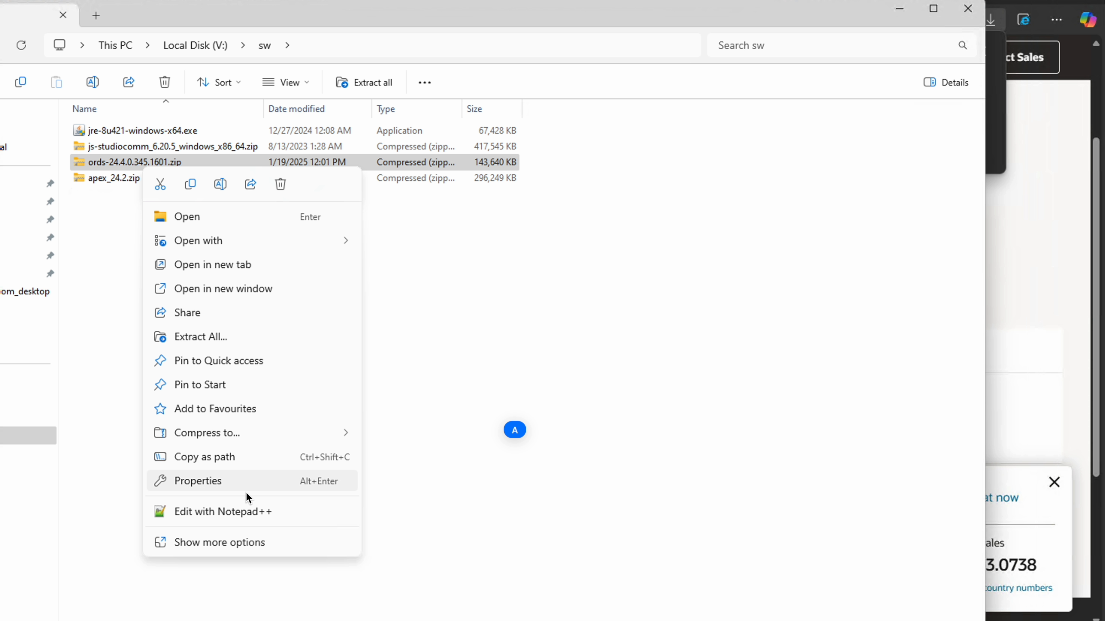
click(232, 339)
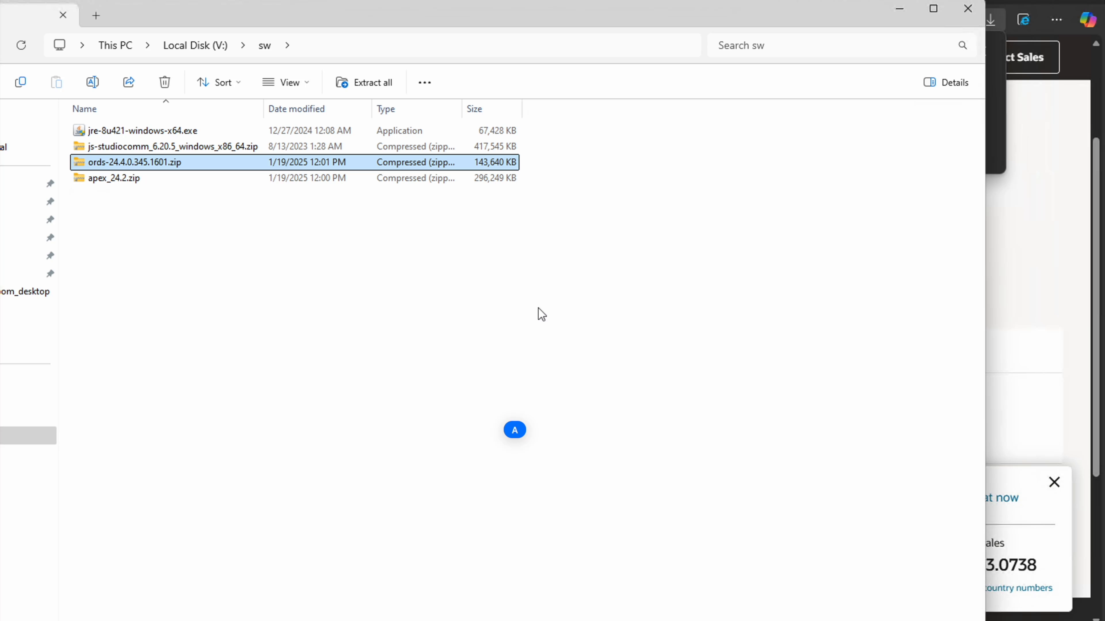
click(722, 252)
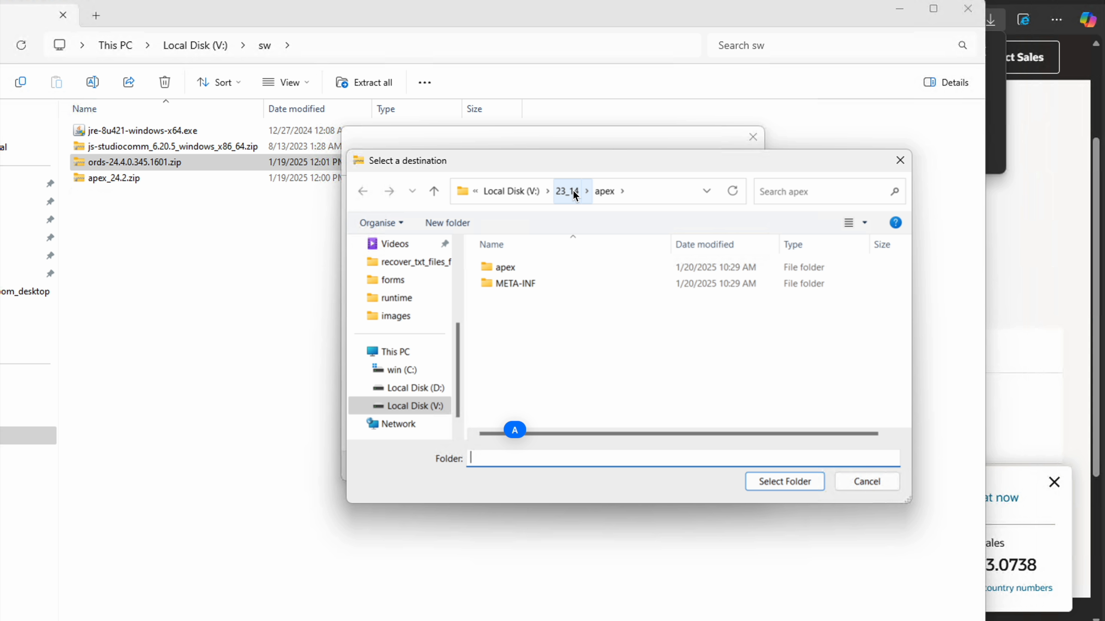
click(575, 192)
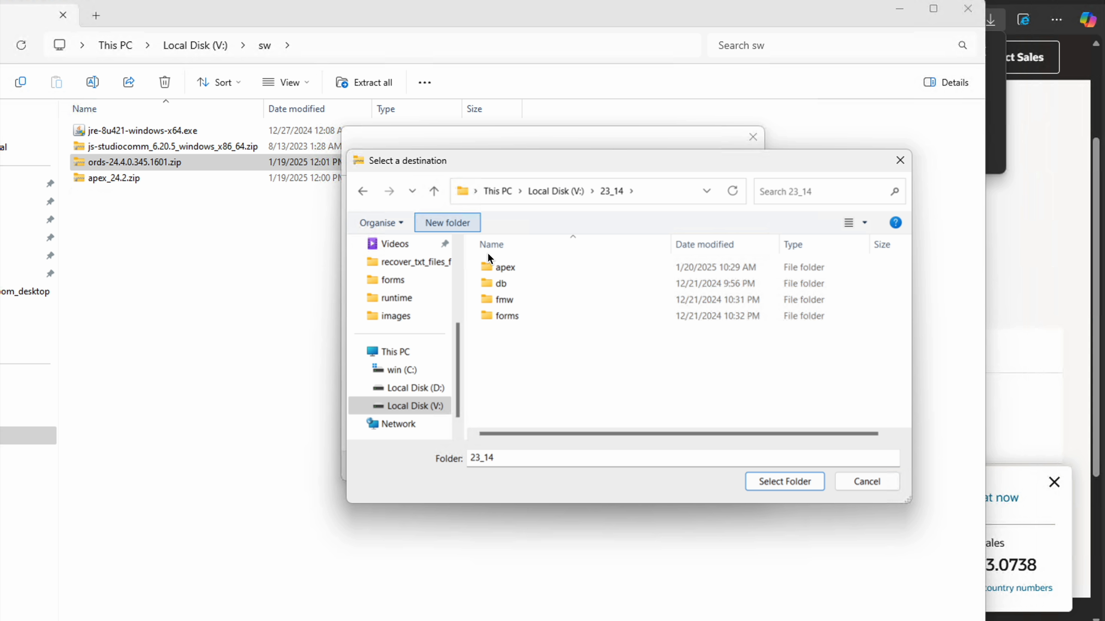
click(465, 235)
text(ords)
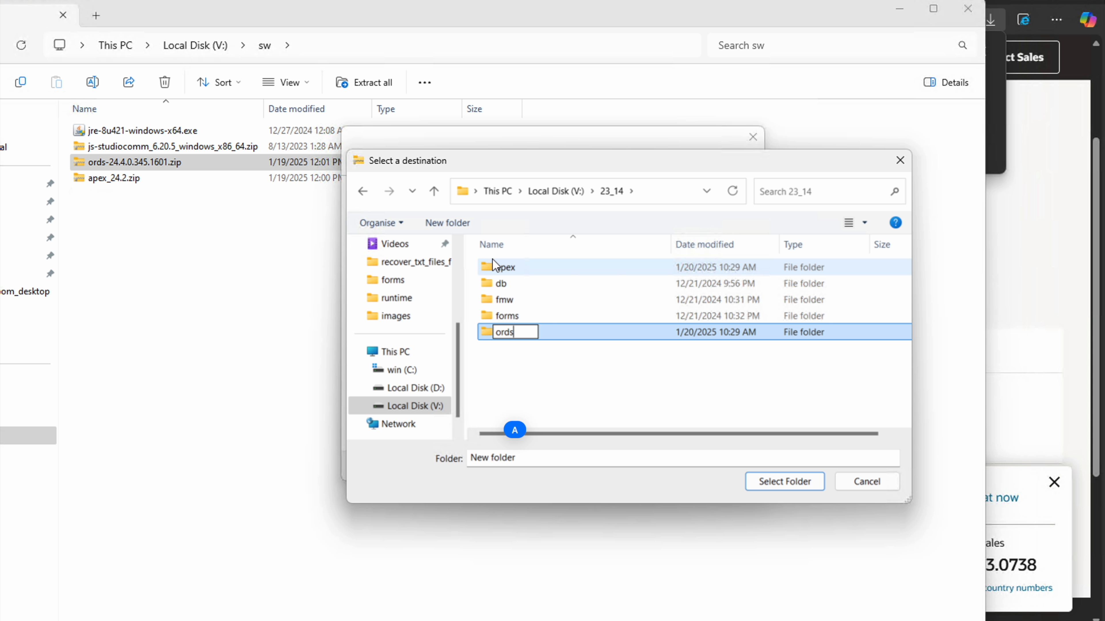
key(Return)
Choose V:\23_14\ords as the destination and extract the ORDS archive there
double_click(520, 338)
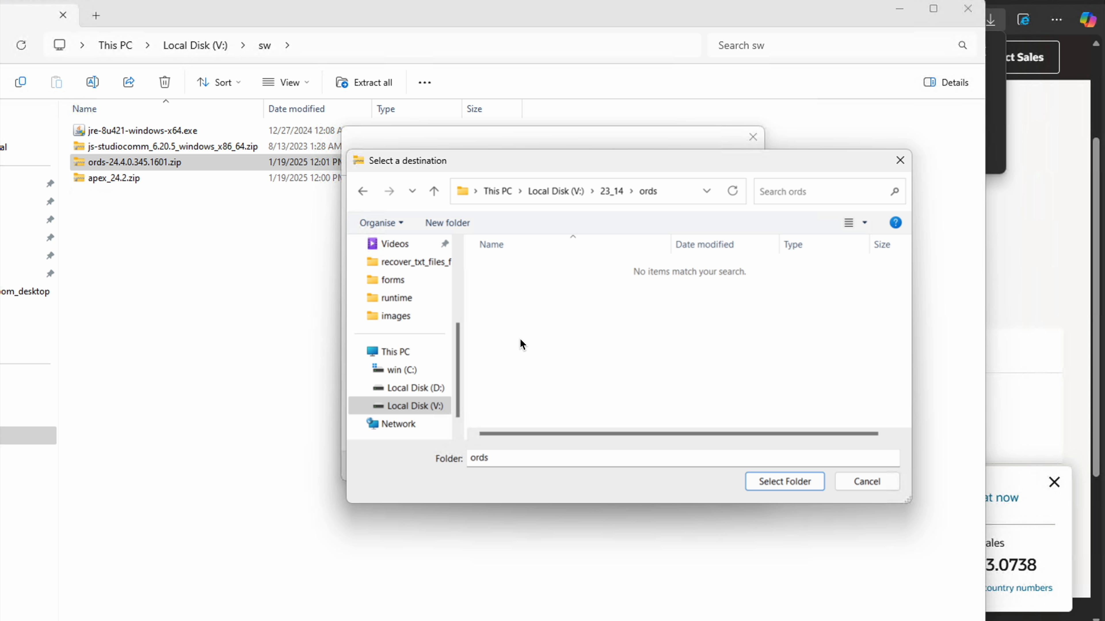
click(773, 484)
click(677, 465)
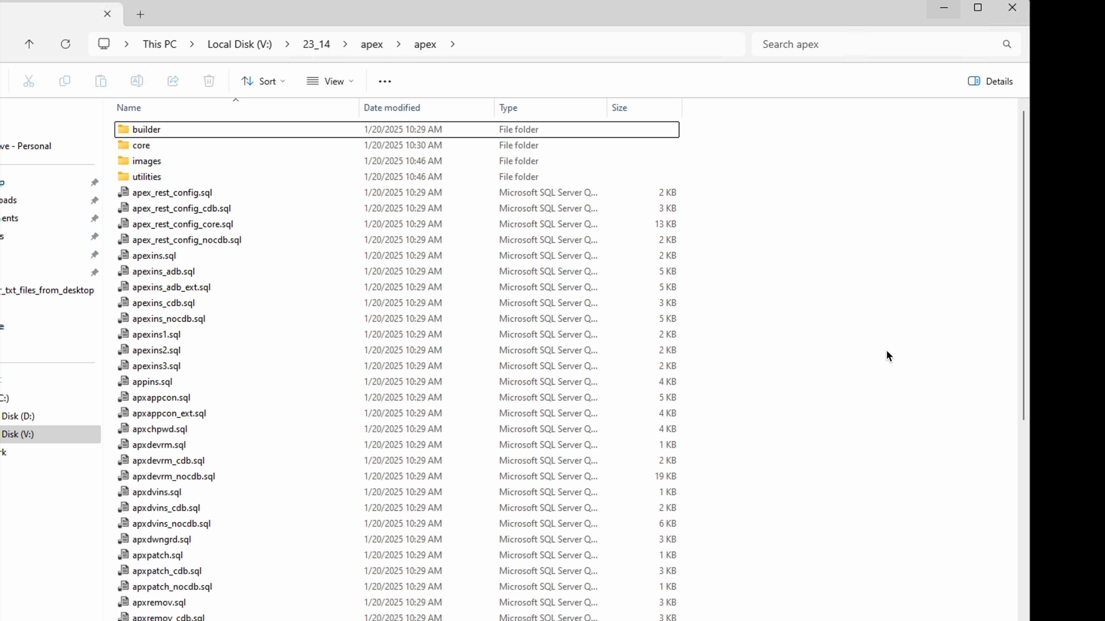
Copy the path of the extracted V:\23_14\apex\apex folder and open Command Prompt as administrator
click(517, 45)
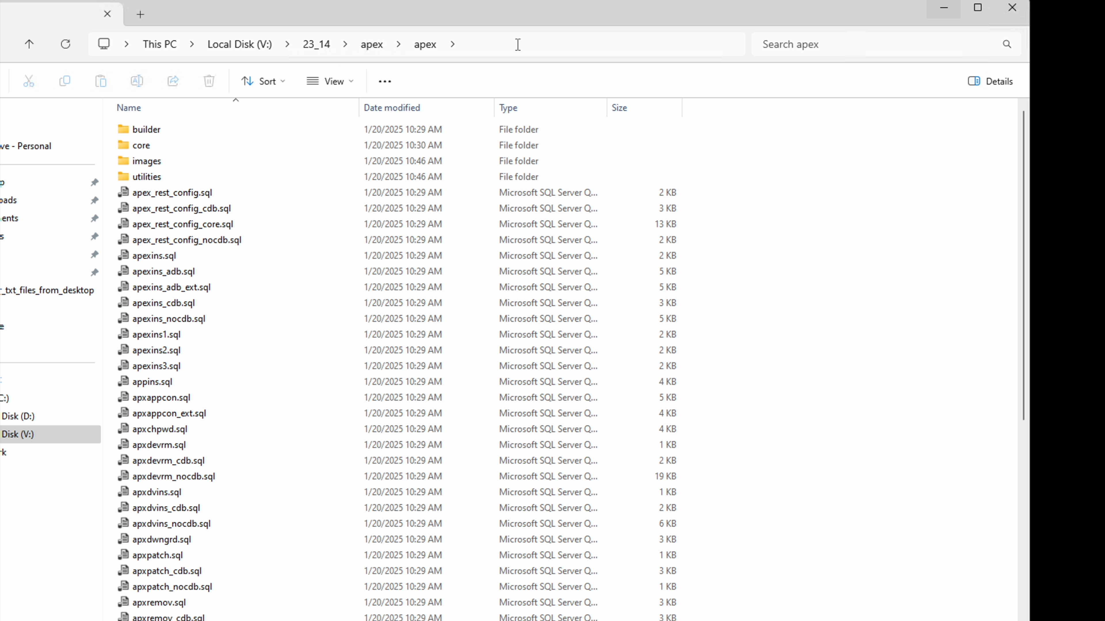
click(832, 352)
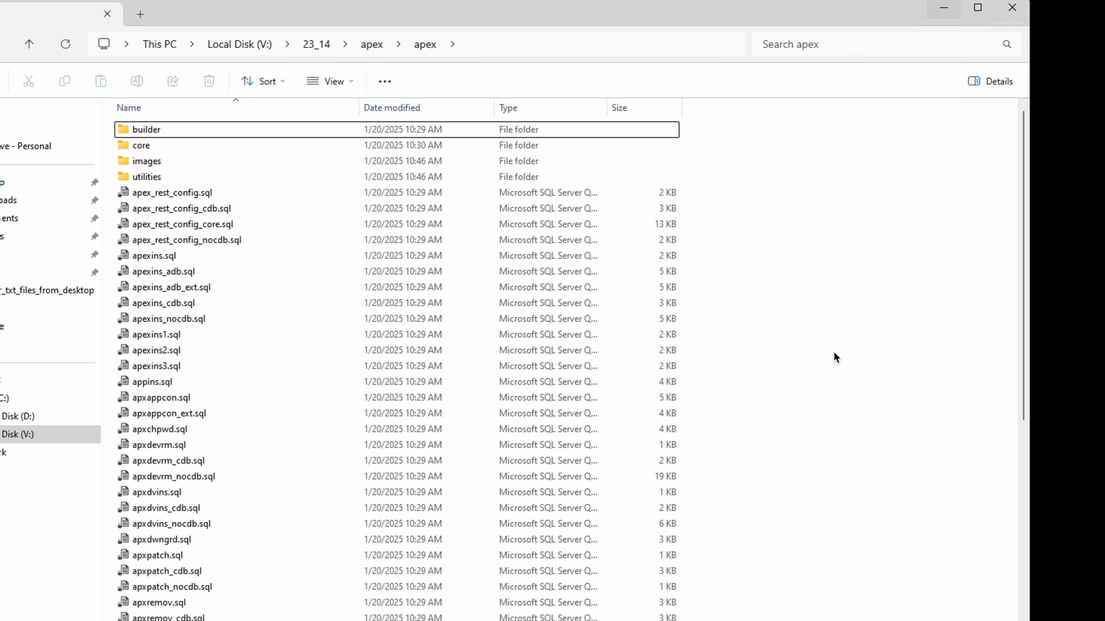
key(super)
text(cmd)
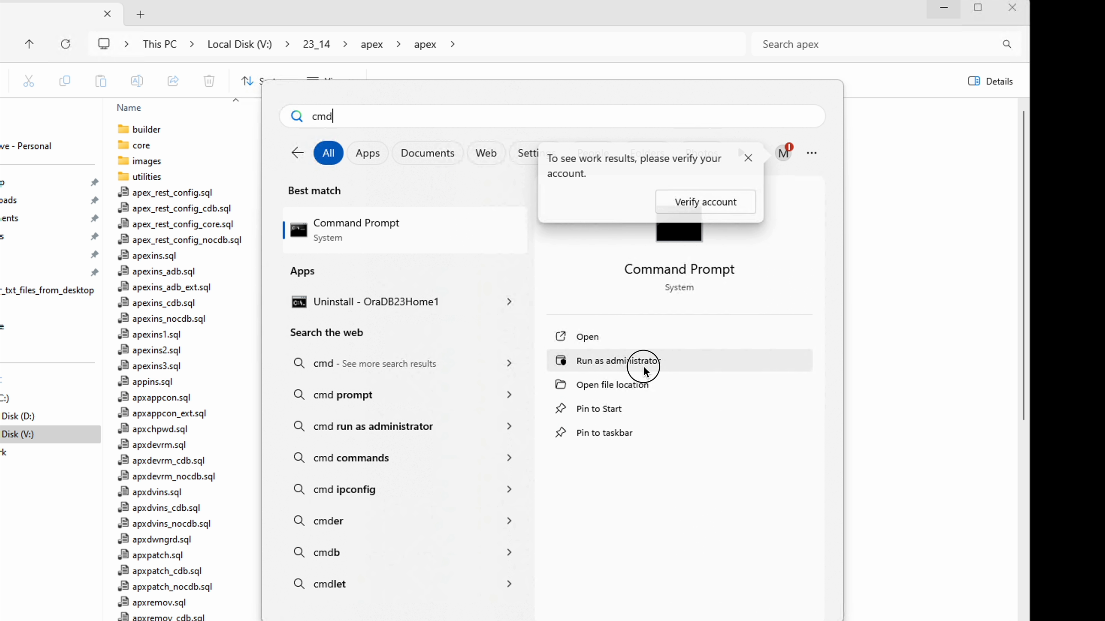
click(645, 368)
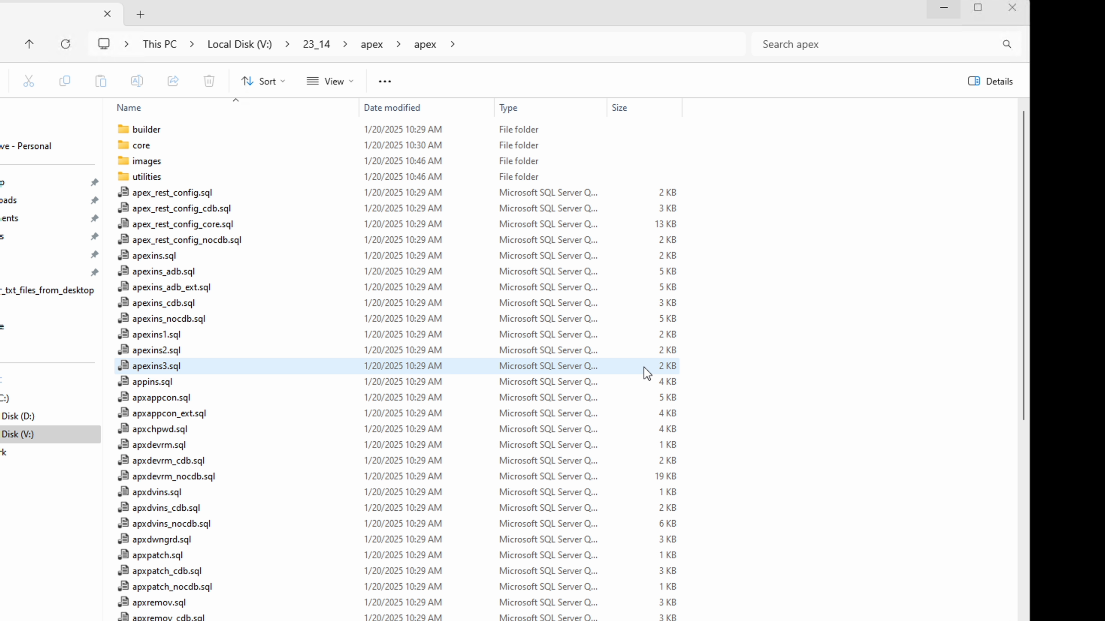
Change the command prompt's working directory to V:\23_14\apex\apex and switch to the V: drive
text(cd)
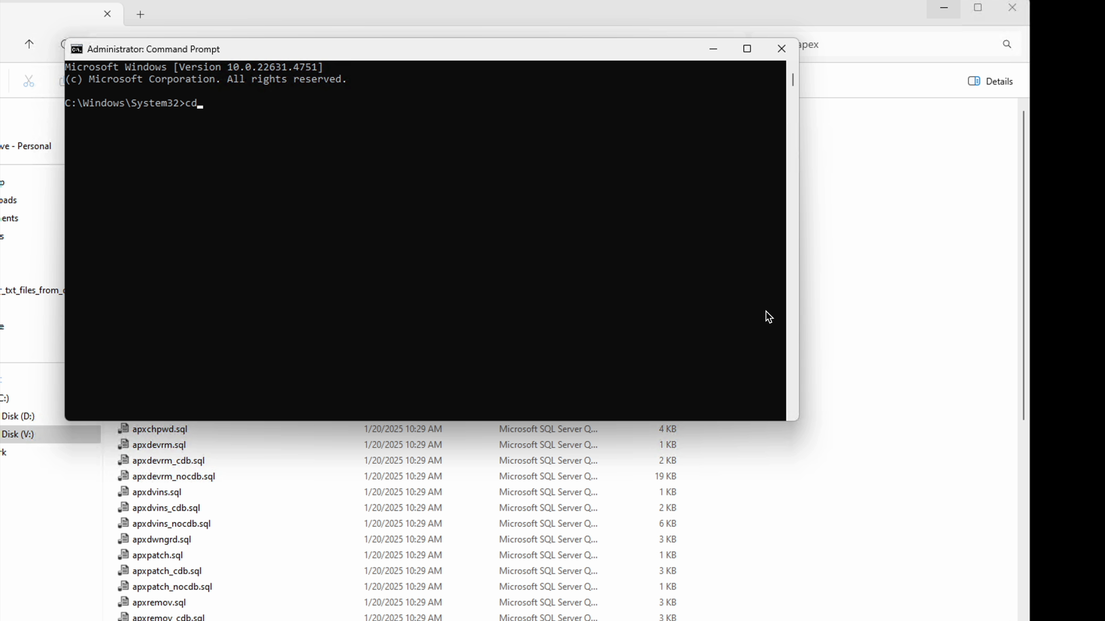
text(V:\23_14\apex\apex)
key(Return)
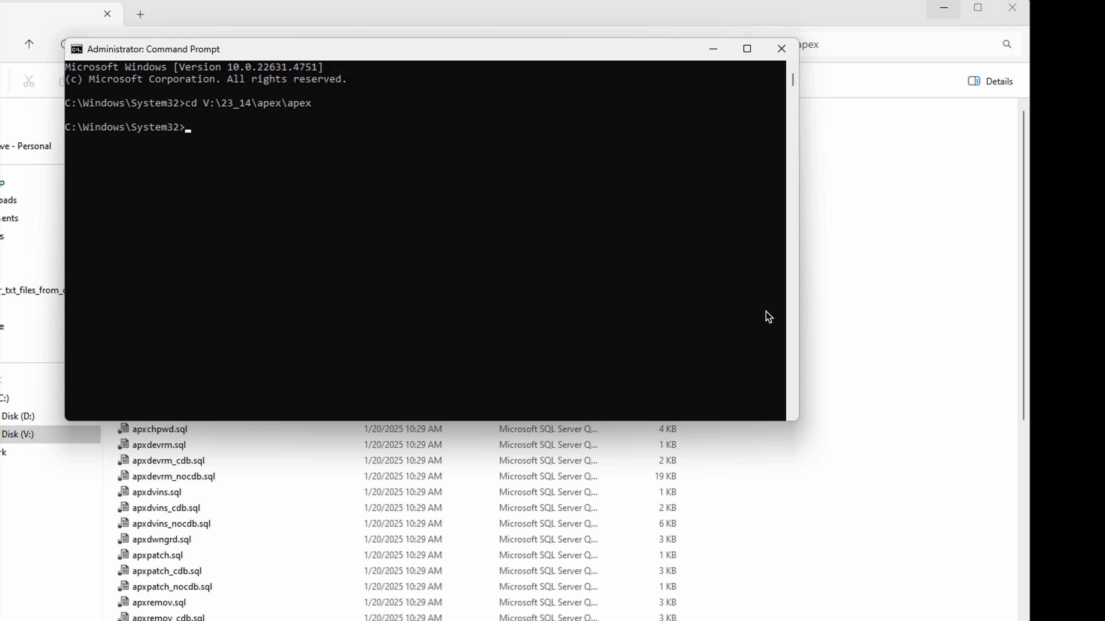
text(v:)
key(Return)
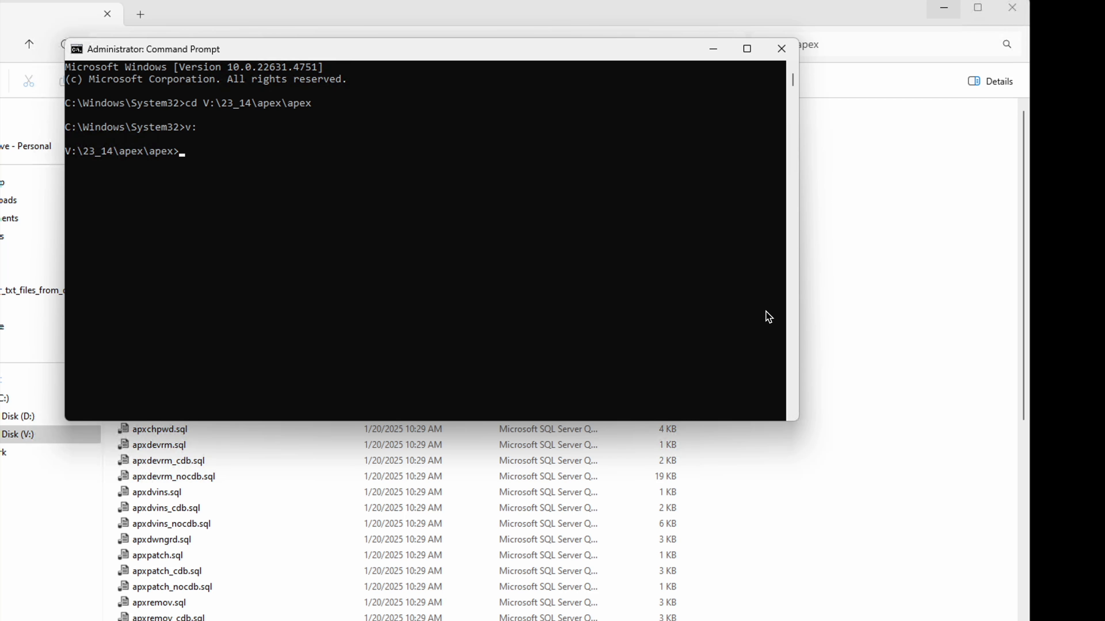
Start sqlplus and connect to the database with "/ as sysdba"
text(sqlplus)
key(Return)
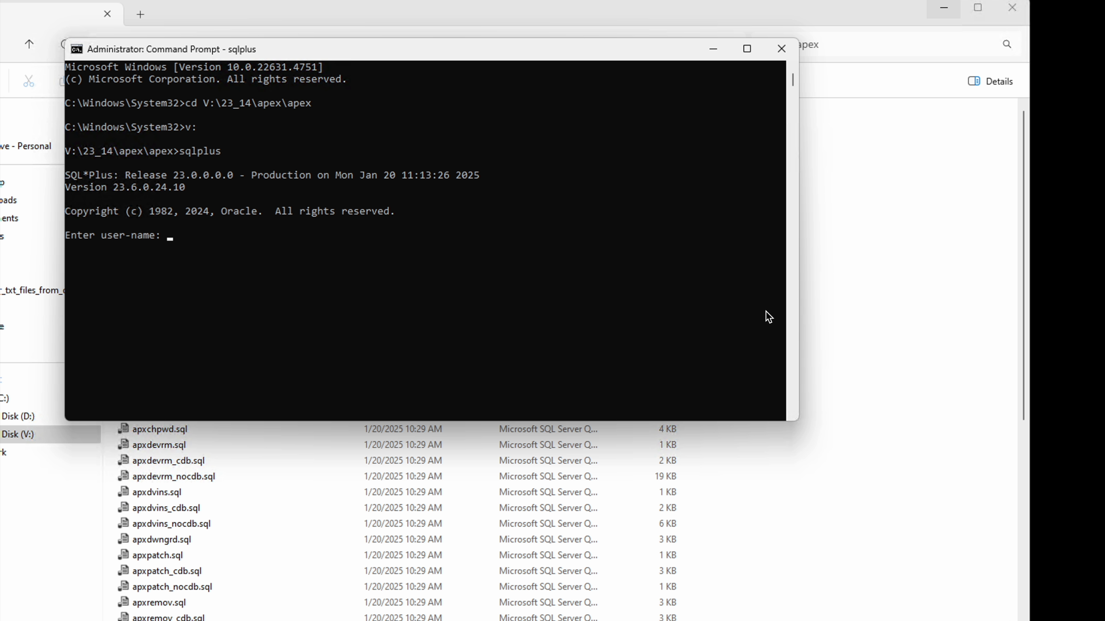
text(/ as sysb)
text(da)
key(Return)
key(Return)
key(Return)
Switch the session to the pluggable database with "alter session set container = FREEPDB1;"
text(al)
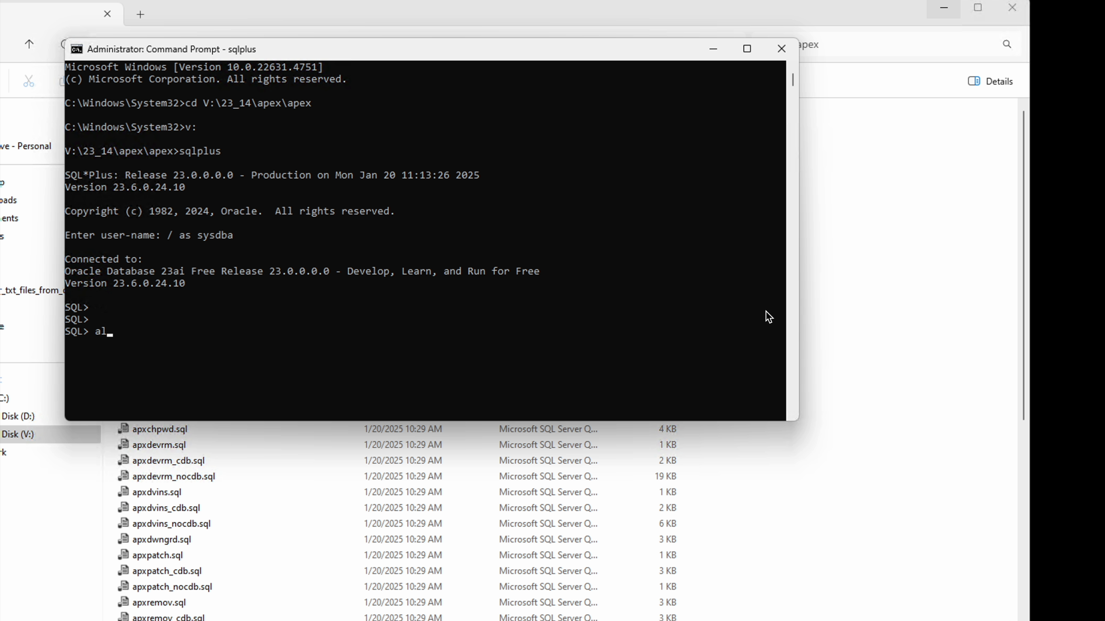
text(ter session  set container = FREEPDB)
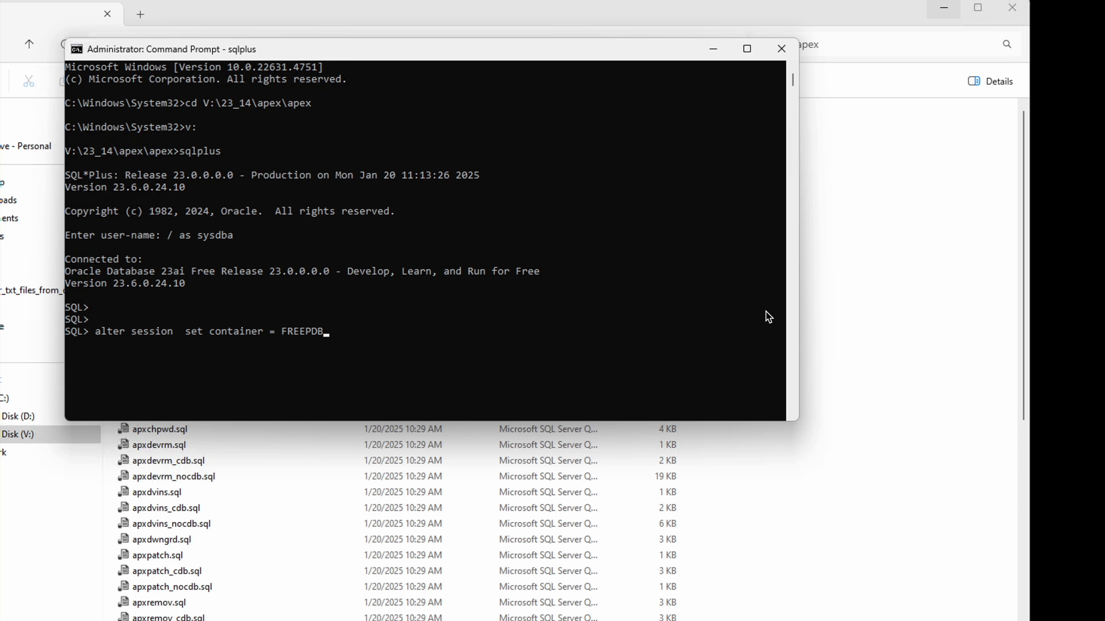
text(1;)
key(Return)
key(Return)
key(Return)
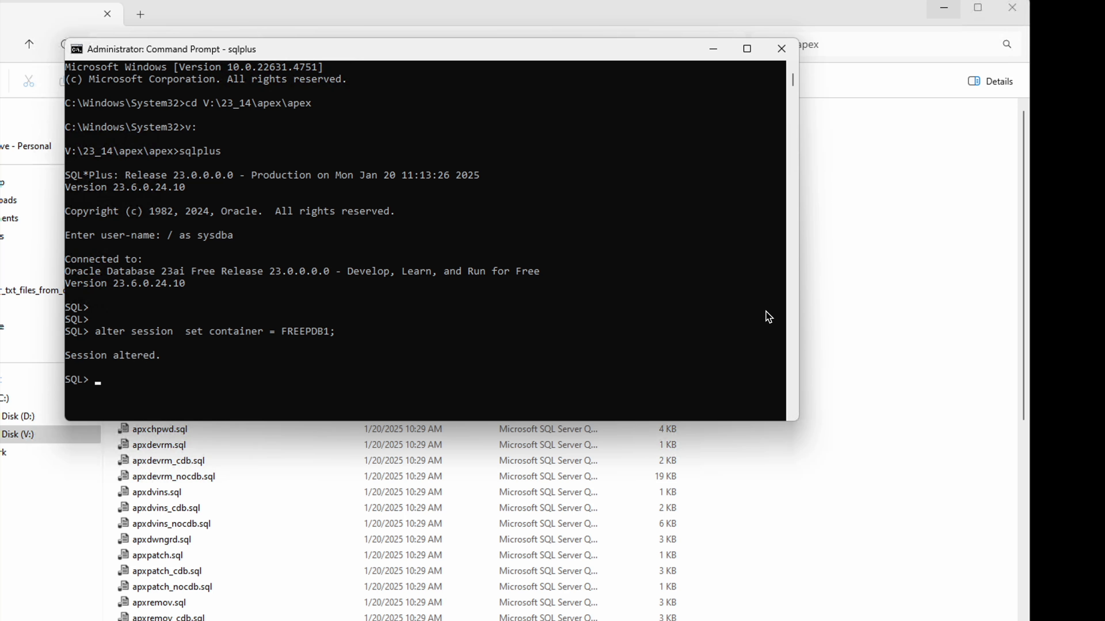
key(Return)
text(@ape)
key(BackSpace)
key(BackSpace)
key(BackSpace)
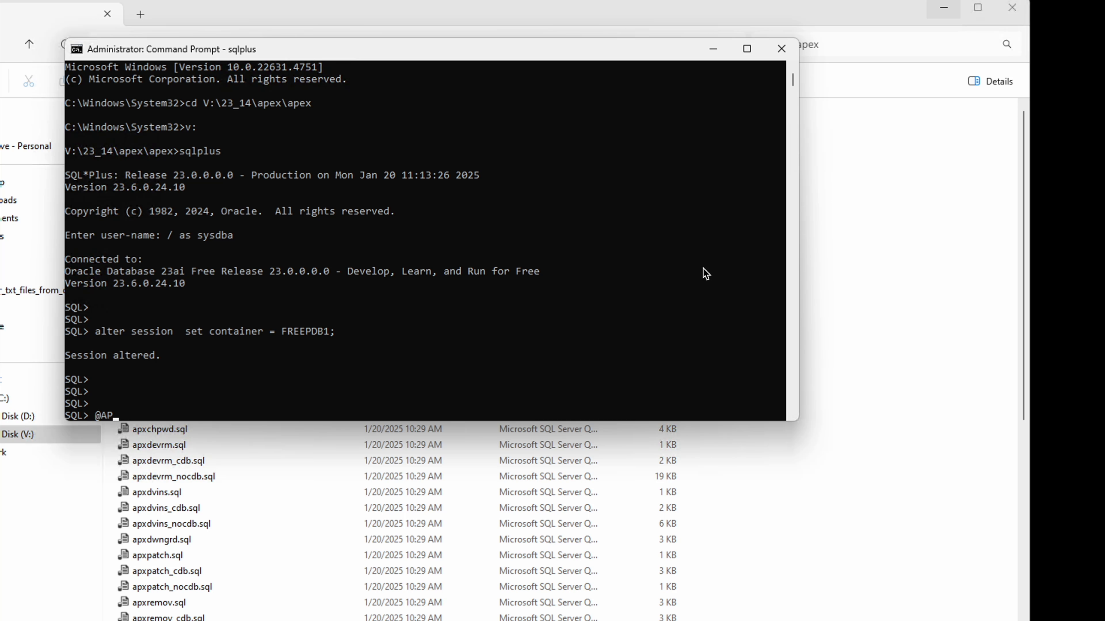
text(apexins.sql SYSAUX SYSAUX )
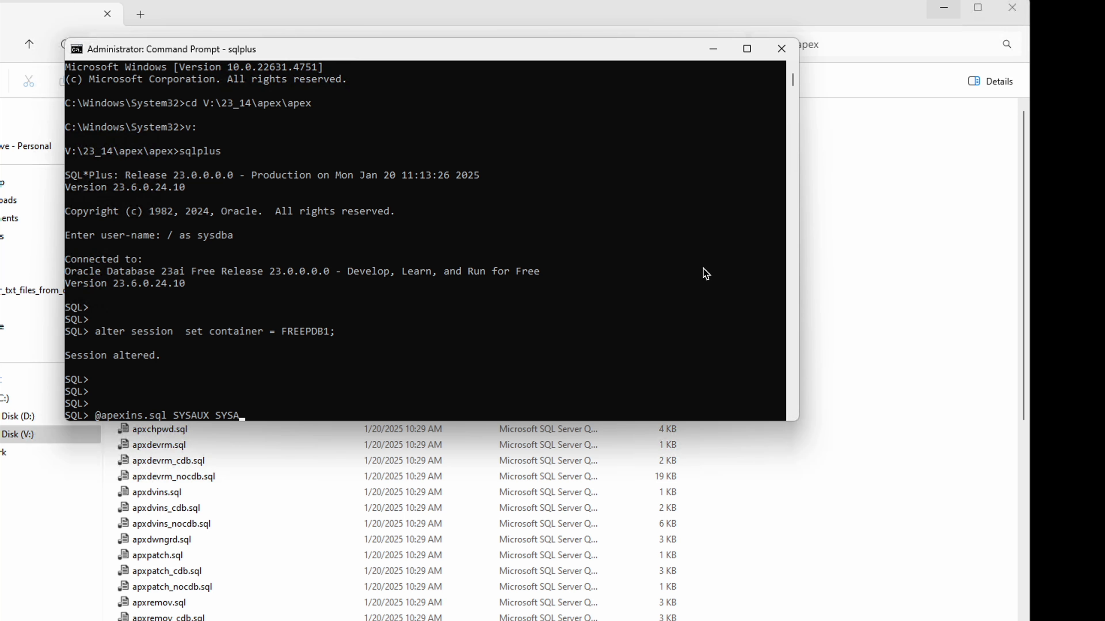
text(TEMP /i/)
key(Return)
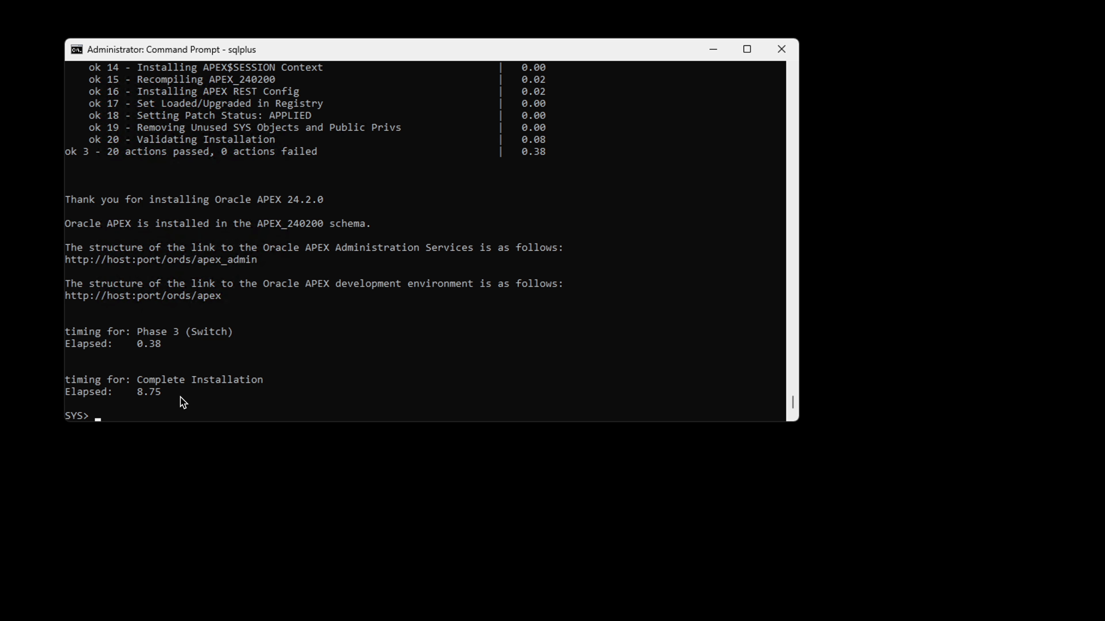
List the pluggable databases and their open mode with "show pdbs;"
text(show pdbs;)
key(Return)
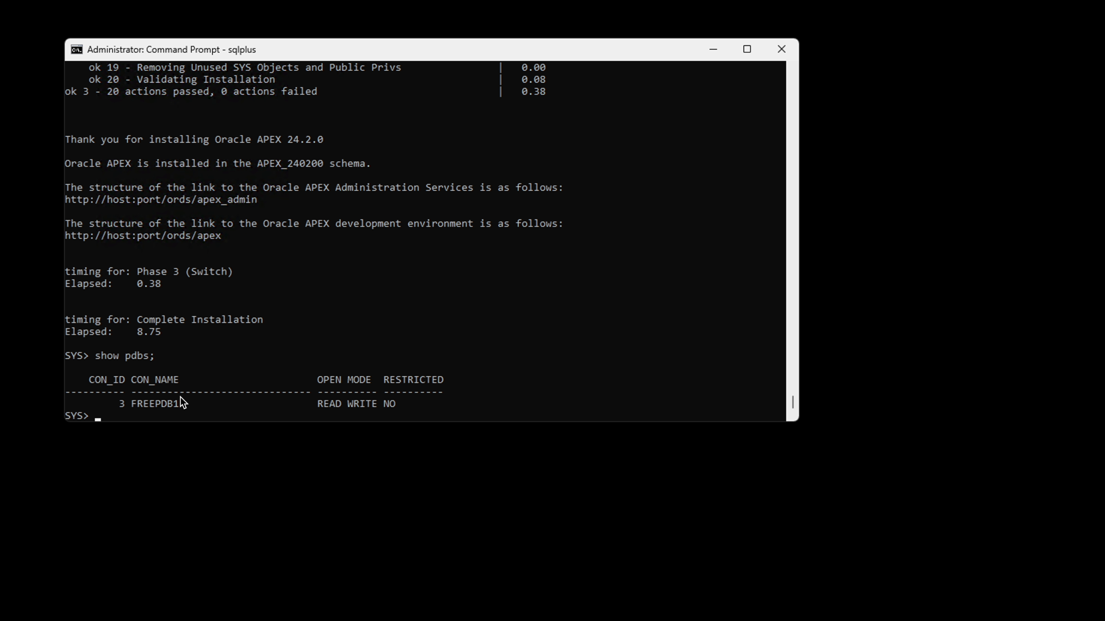
key(Return)
key(Return)
key(Return)
Check which container the session is connected to with "show con_name;"
text(show con_name;)
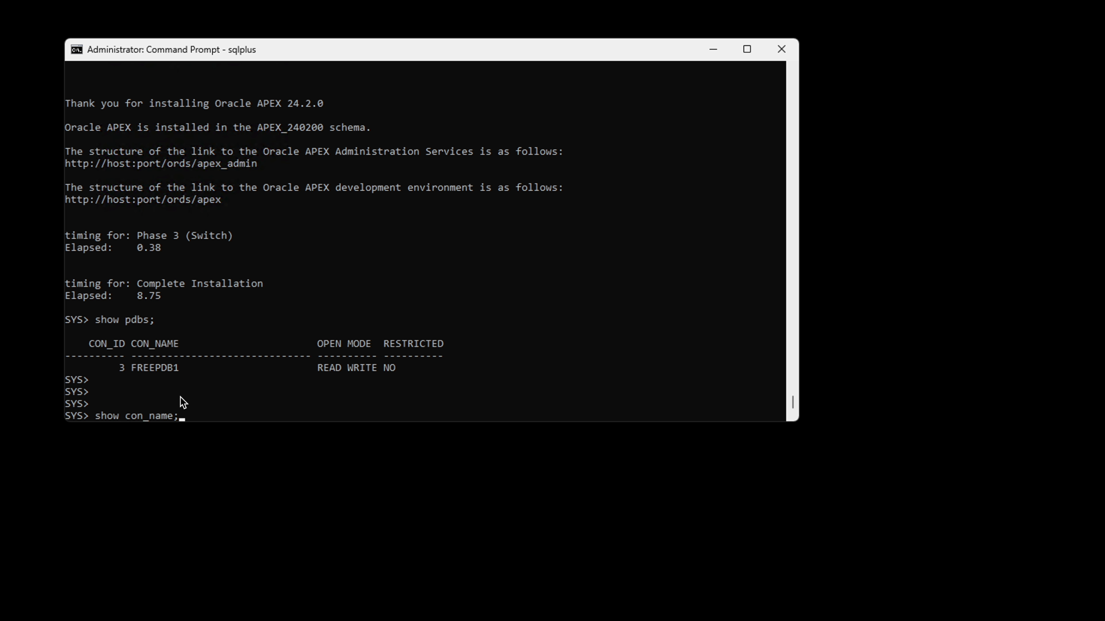
key(Return)
key(Return)
key(Return)
key(Return)
key(Return)
key(Return)
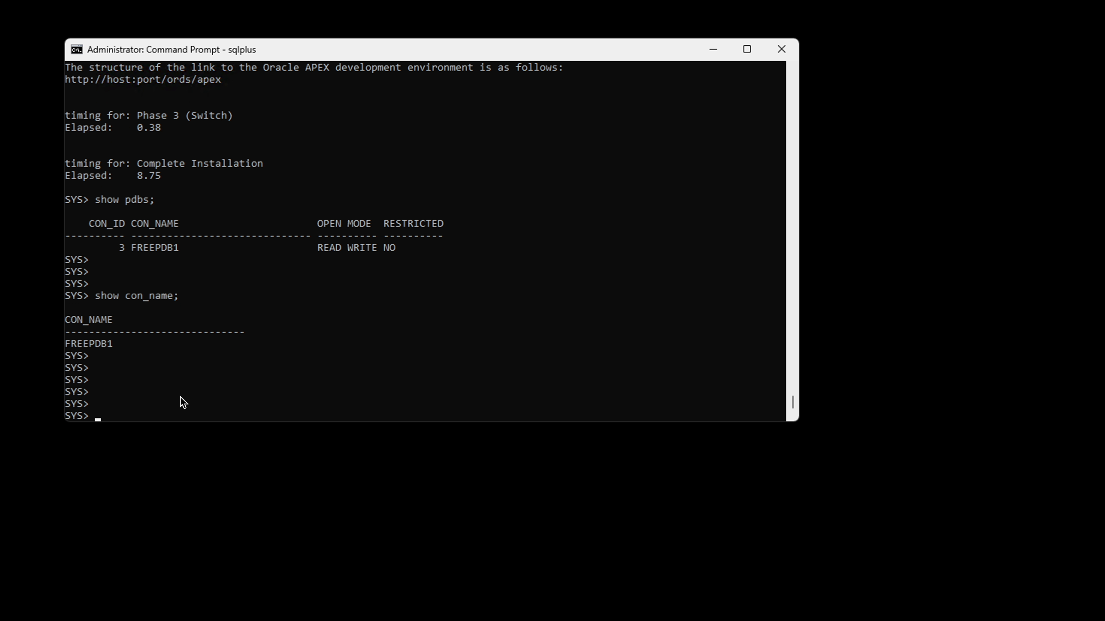
key(Return)
key(Return)
key(Return)
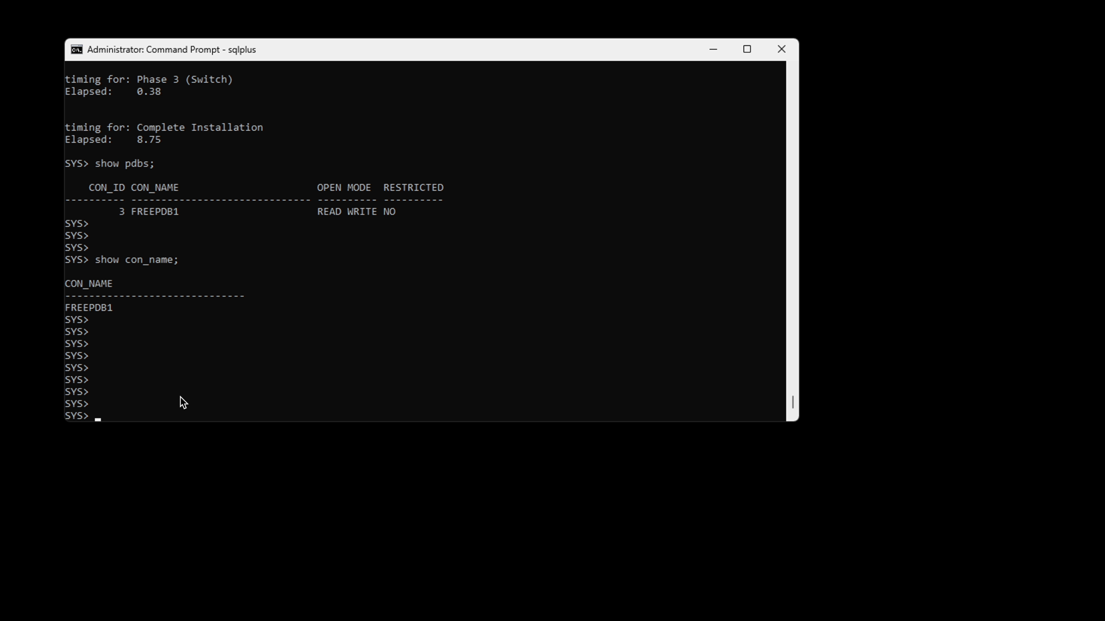
text(@apxchpwd.sql)
key(Return)
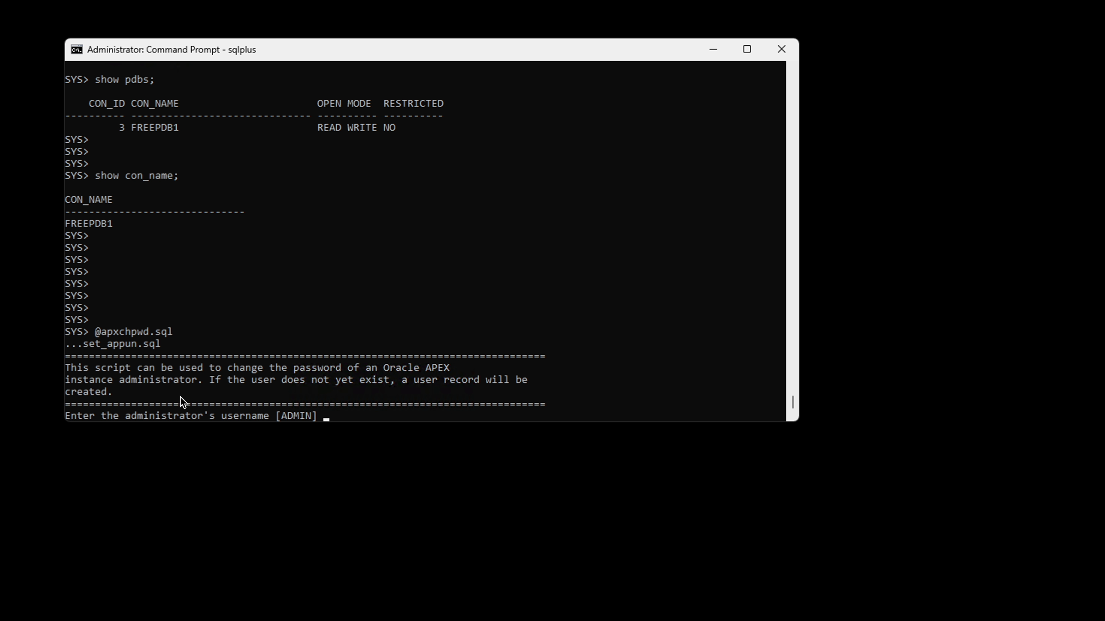
key(Return)
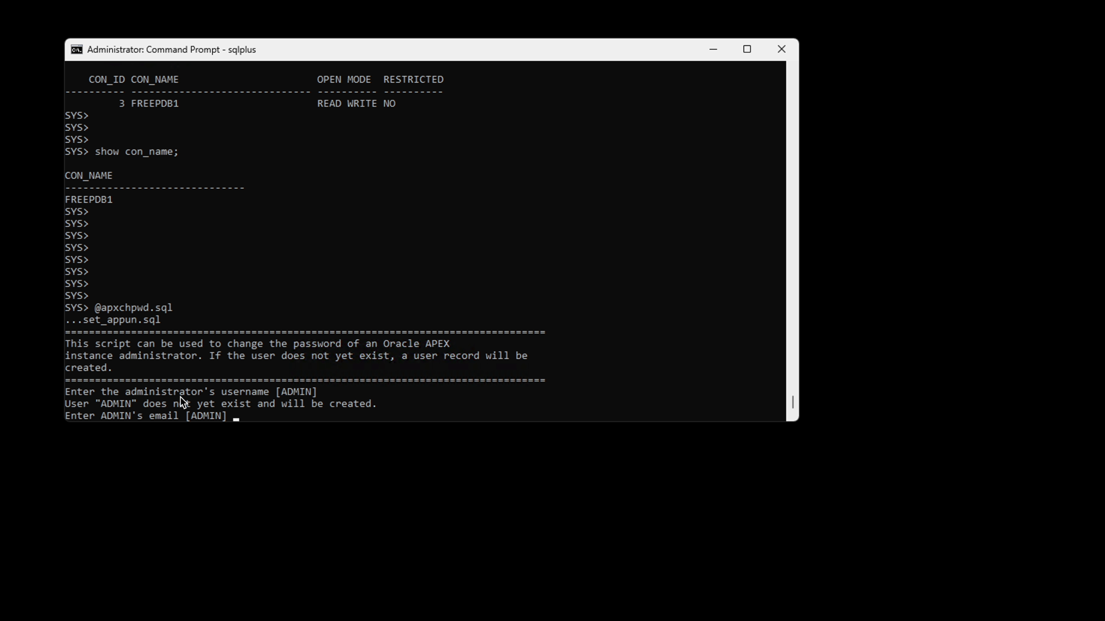
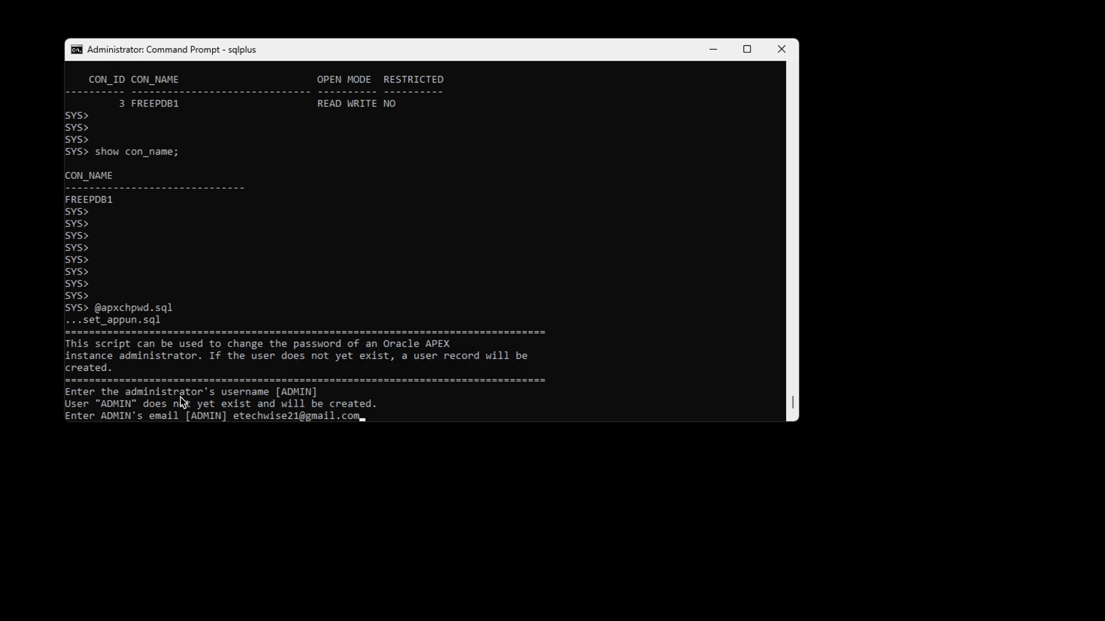
Enter the APEX administrator's e-mail address and password to create the account
key(Return)
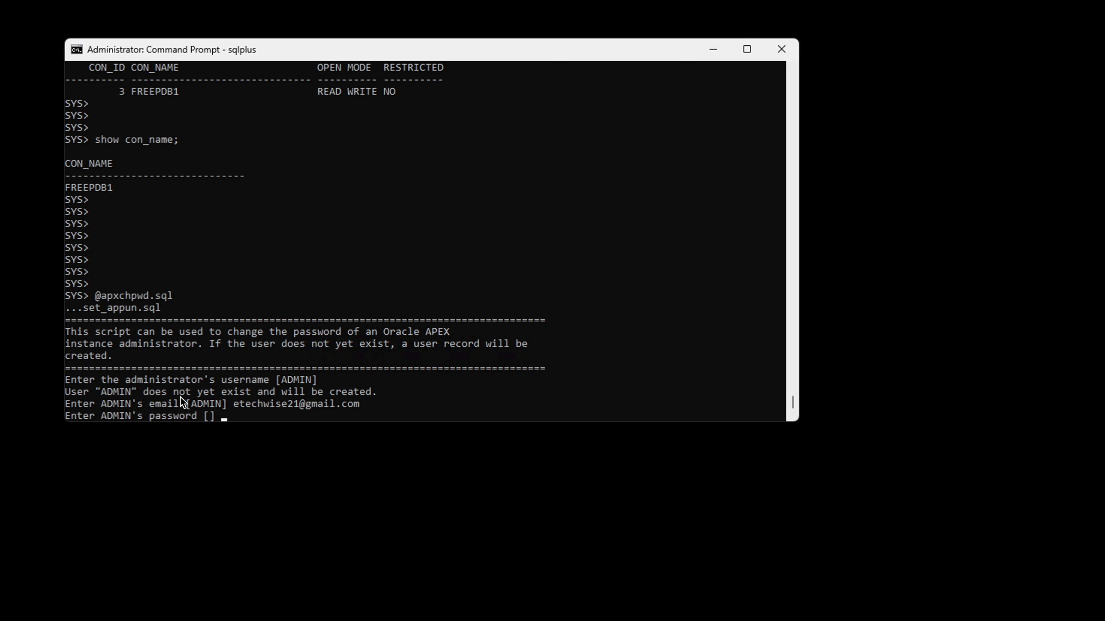
key(Return)
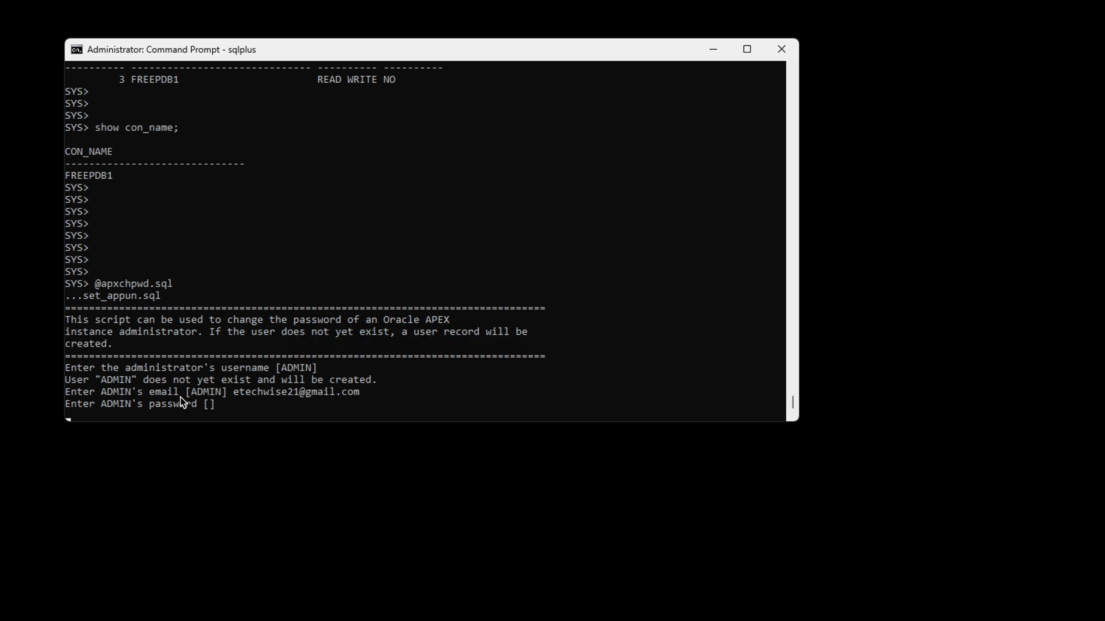